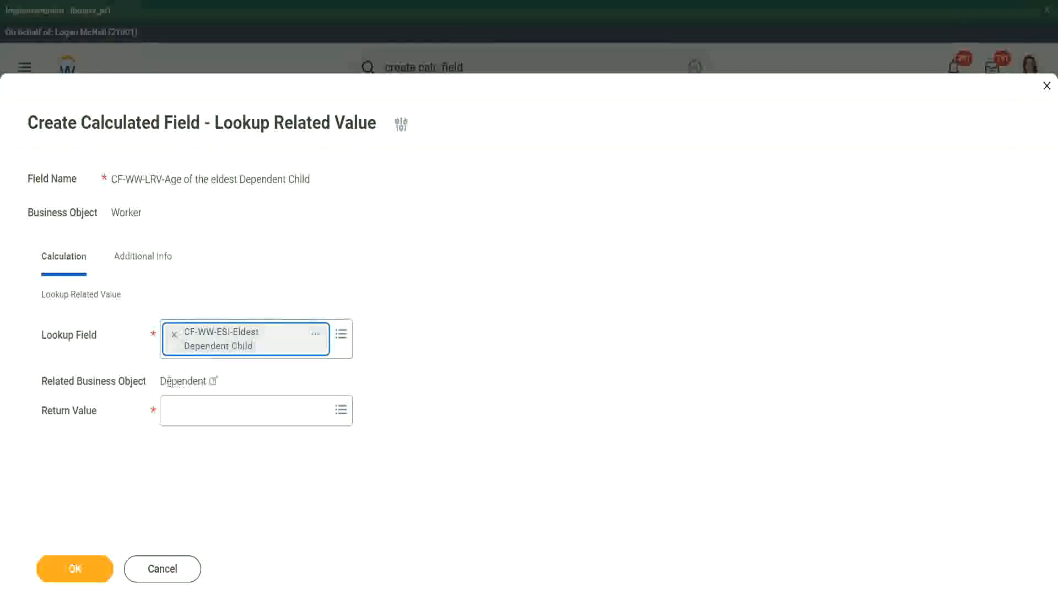
# Review the definition of the CF-WW-ESI-Eldest Dependent Child lookup field and its related business object.
pyautogui.moveTo(161, 382); pyautogui.dragTo(214, 381)
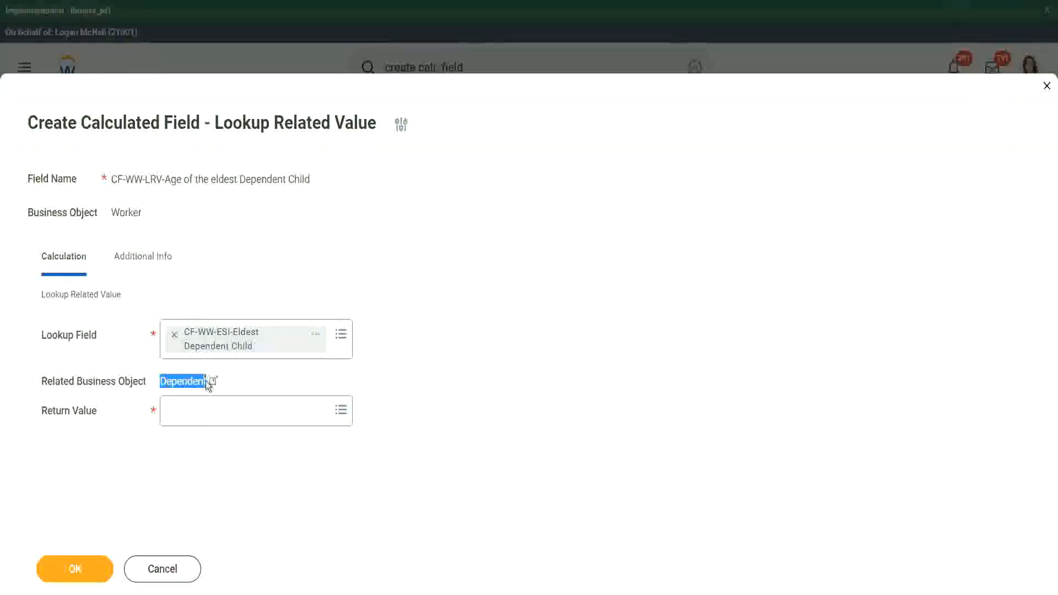
pyautogui.click(316, 340)
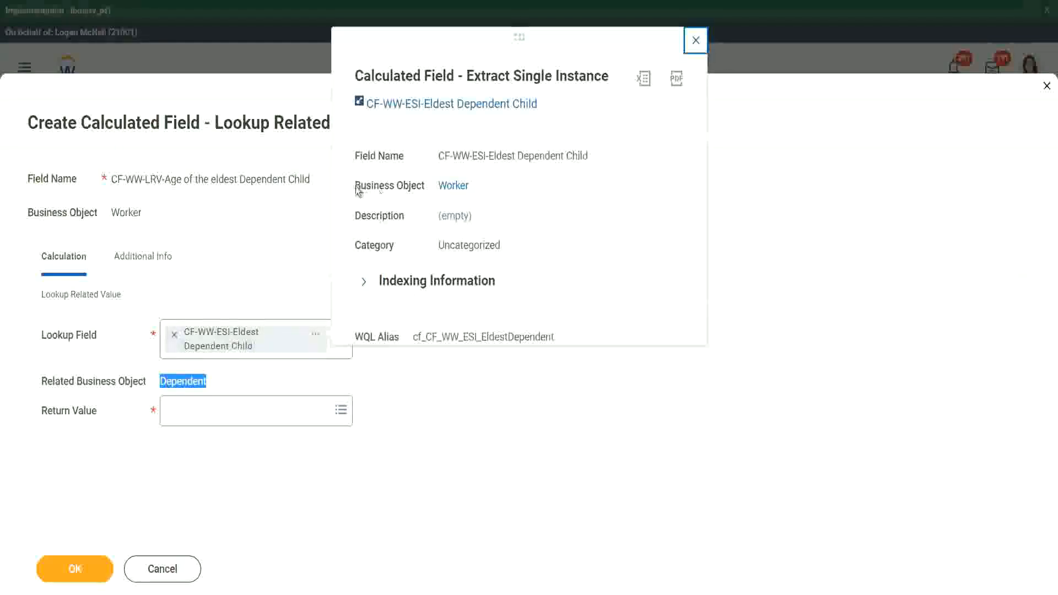
pyautogui.moveTo(356, 186); pyautogui.dragTo(425, 186)
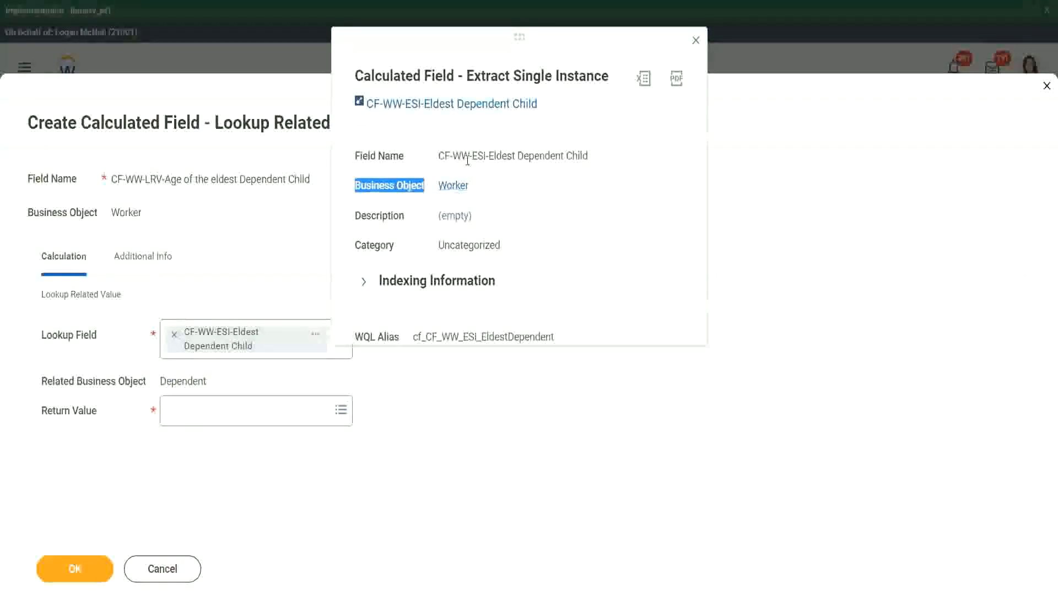
pyautogui.moveTo(478, 156); pyautogui.dragTo(507, 156)
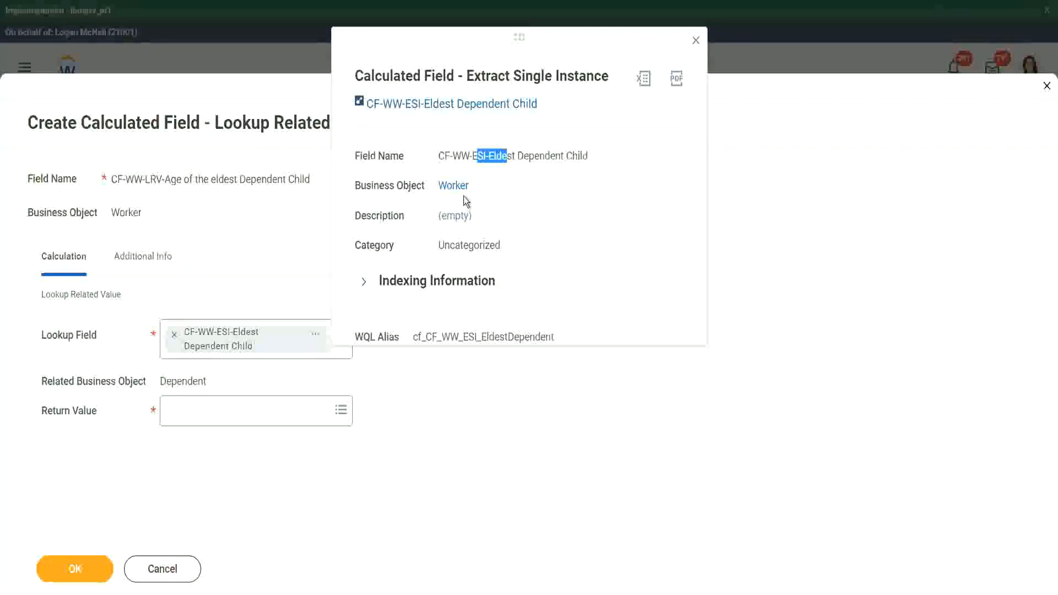
pyautogui.click(492, 186)
pyautogui.click(697, 42)
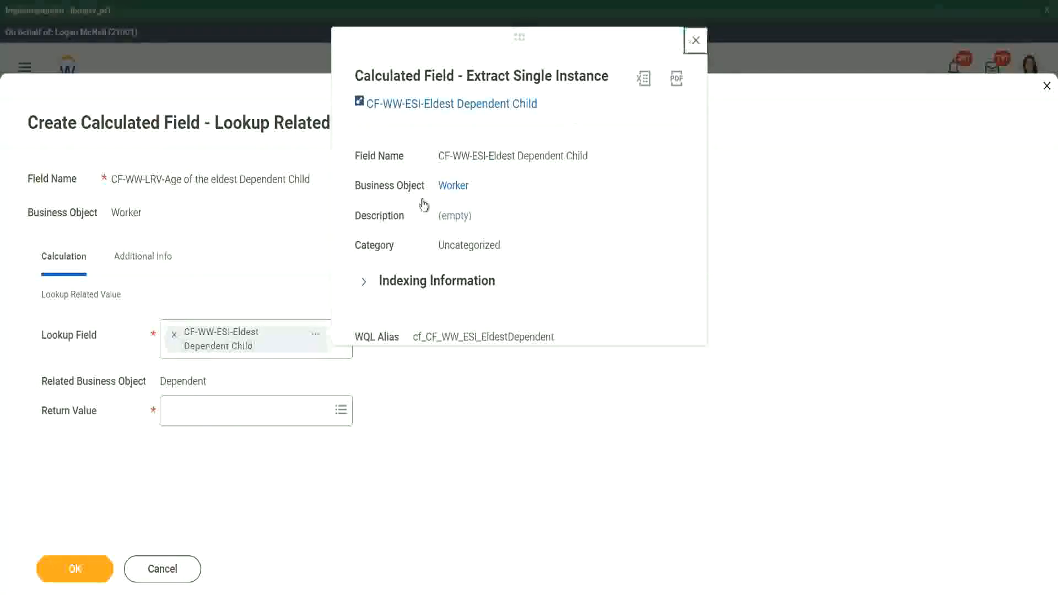
pyautogui.moveTo(161, 381); pyautogui.dragTo(209, 382)
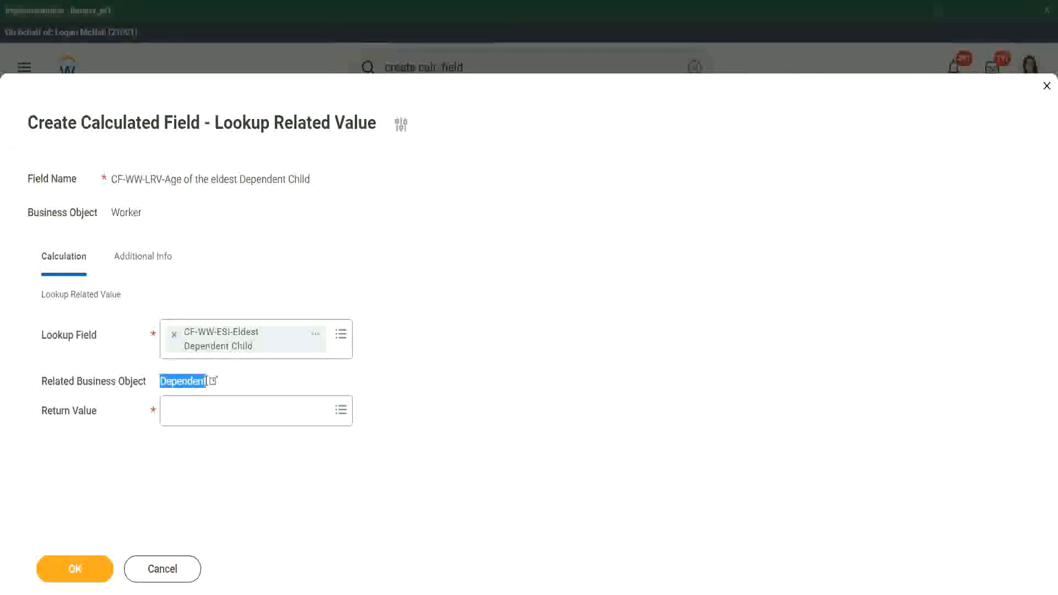
# Set the calculated field's return value to Age and check that field's description.
pyautogui.click(188, 415)
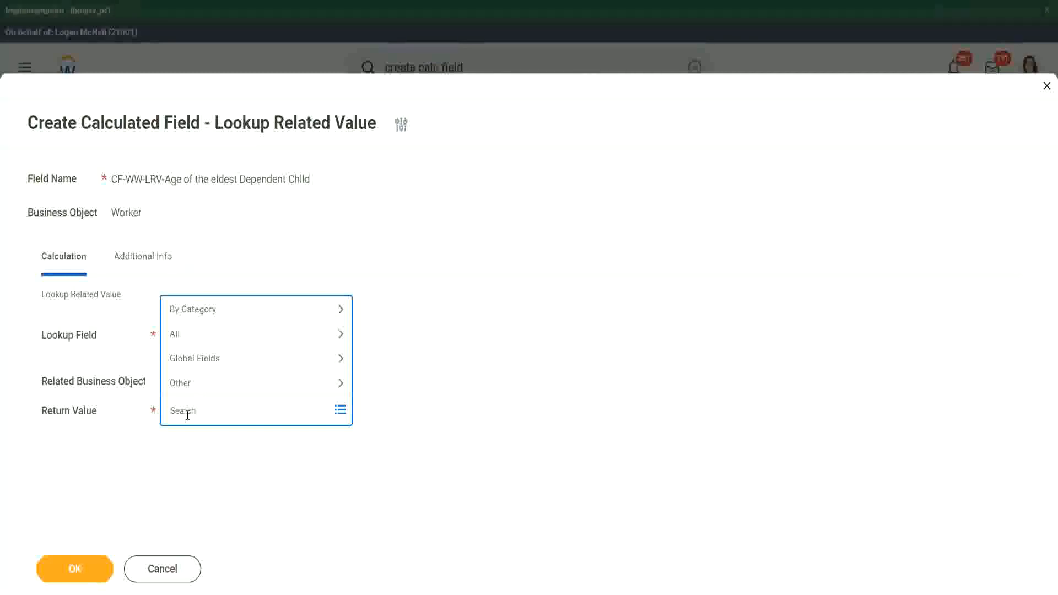
pyautogui.write('age')
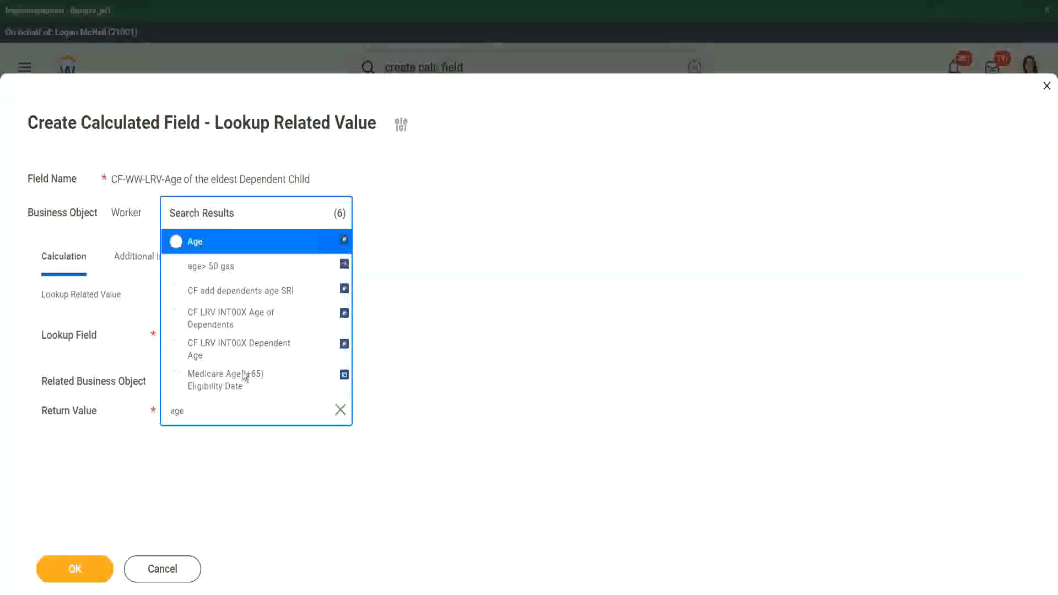
pyautogui.click(271, 253)
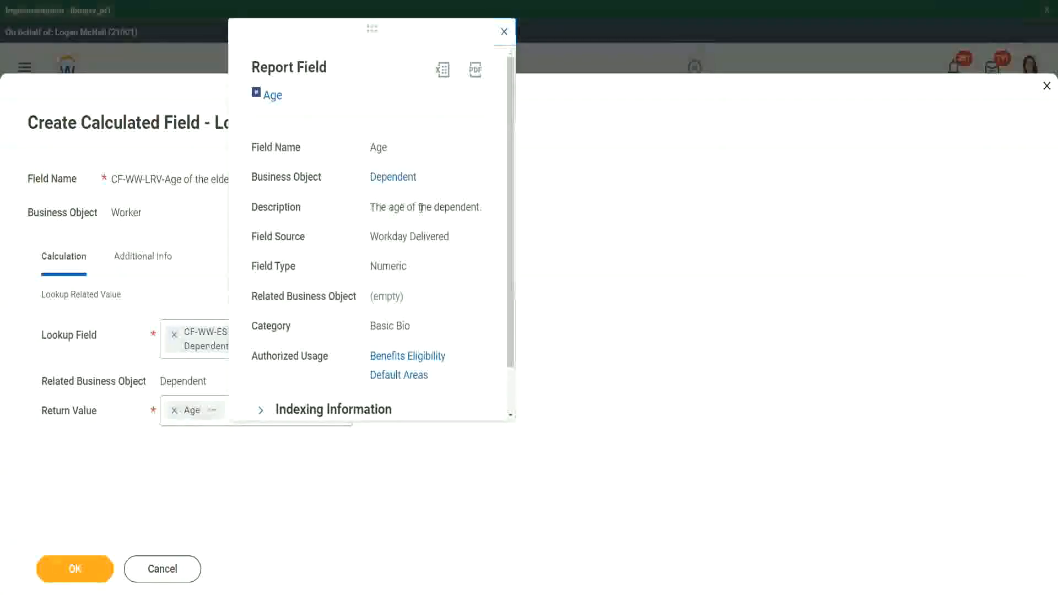
pyautogui.moveTo(370, 207); pyautogui.dragTo(482, 205)
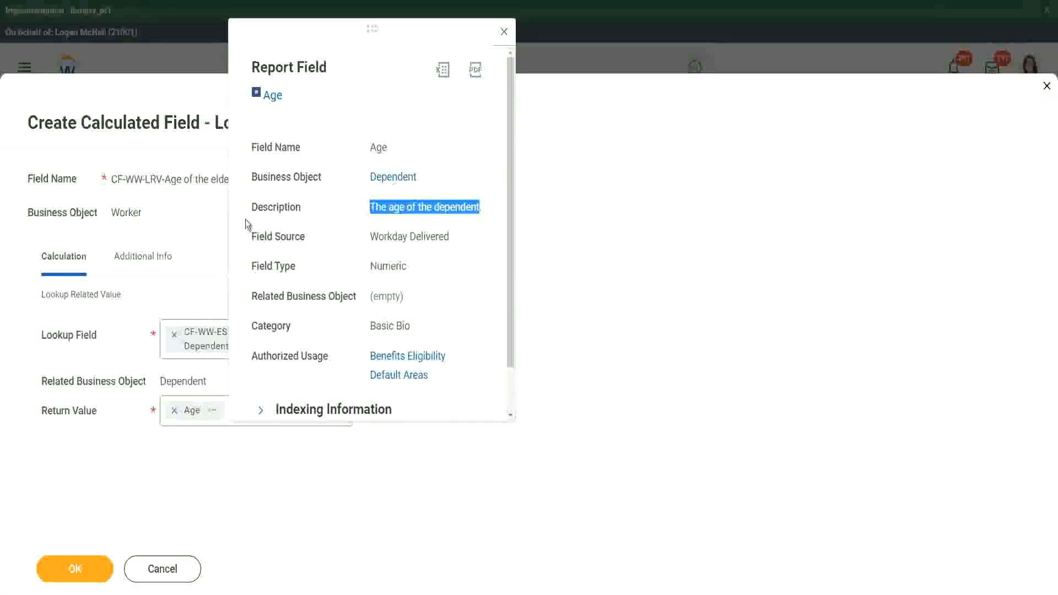
pyautogui.click(177, 236)
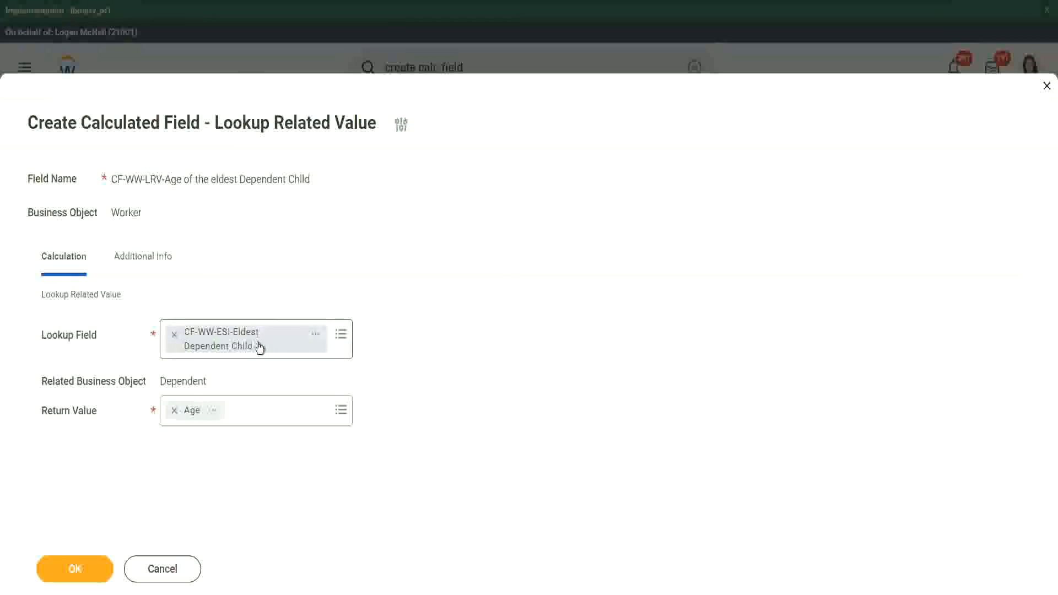
# Save the Lookup Related Value calculated field and copy its name from the save confirmation.
pyautogui.click(84, 568)
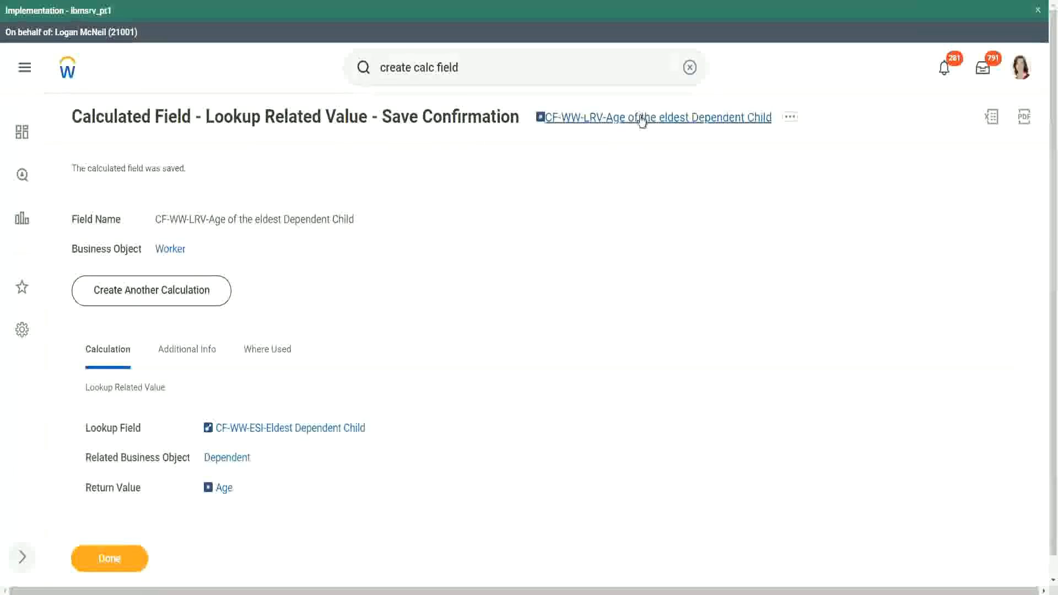
pyautogui.rightClick(638, 121)
pyautogui.click(666, 179)
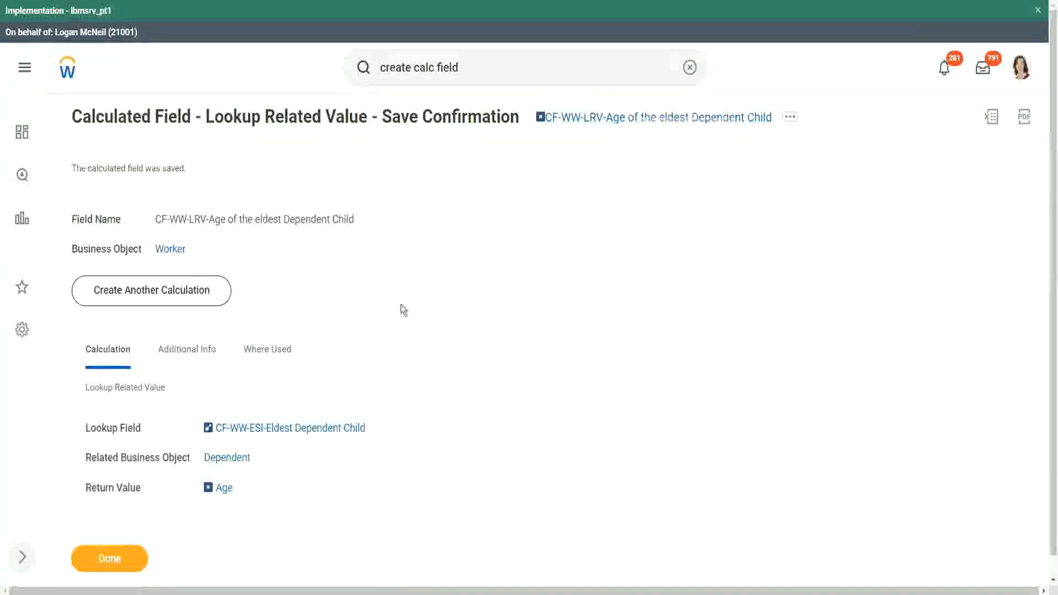
pyautogui.click(111, 559)
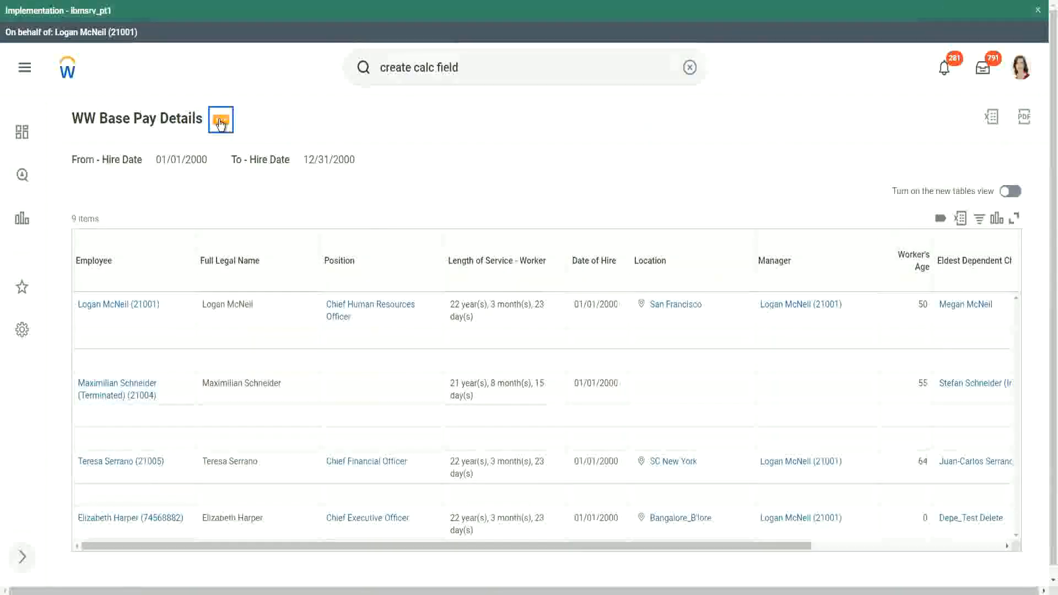
# Edit the WW Base Pay Details report, adding a Worker column after Eldest Dependent Child with the CF-WW-LRV-Age of the eldest Dependent Child field.
pyautogui.click(221, 123)
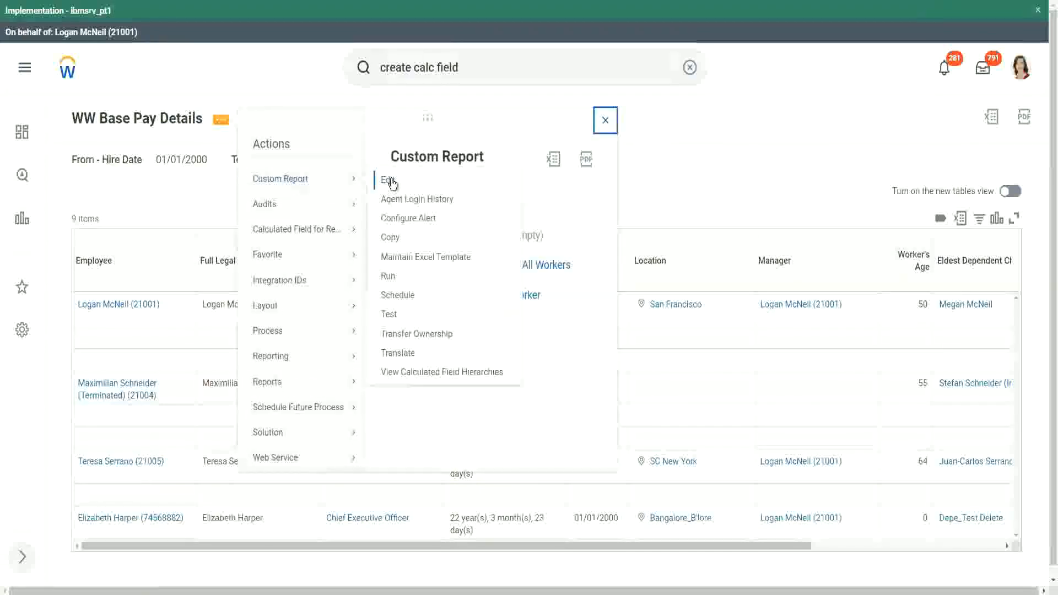
pyautogui.click(389, 181)
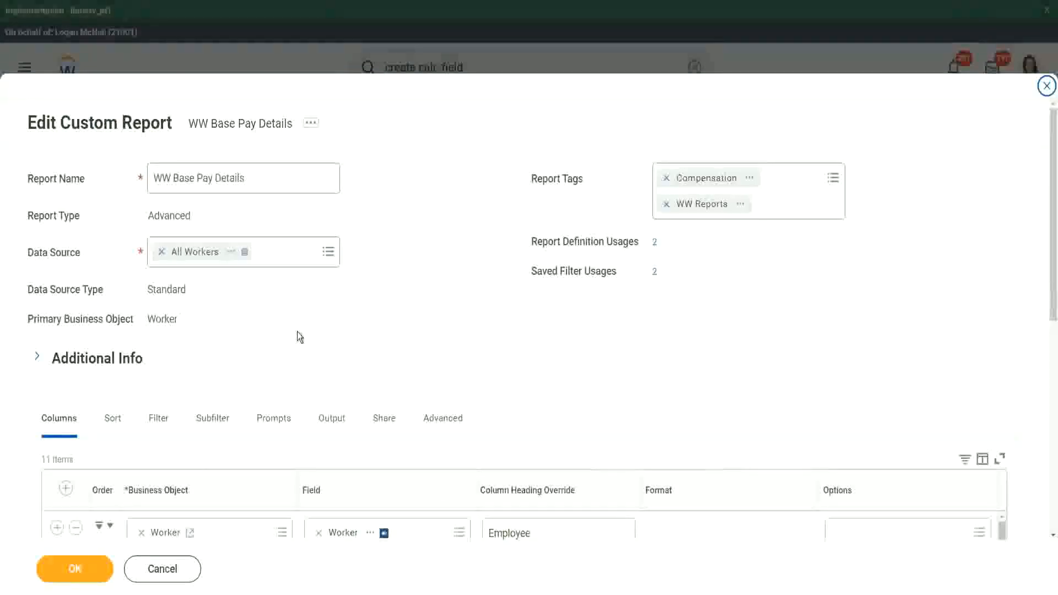
pyautogui.scroll(-8, 297, 332)
pyautogui.scroll(-3, 292, 287)
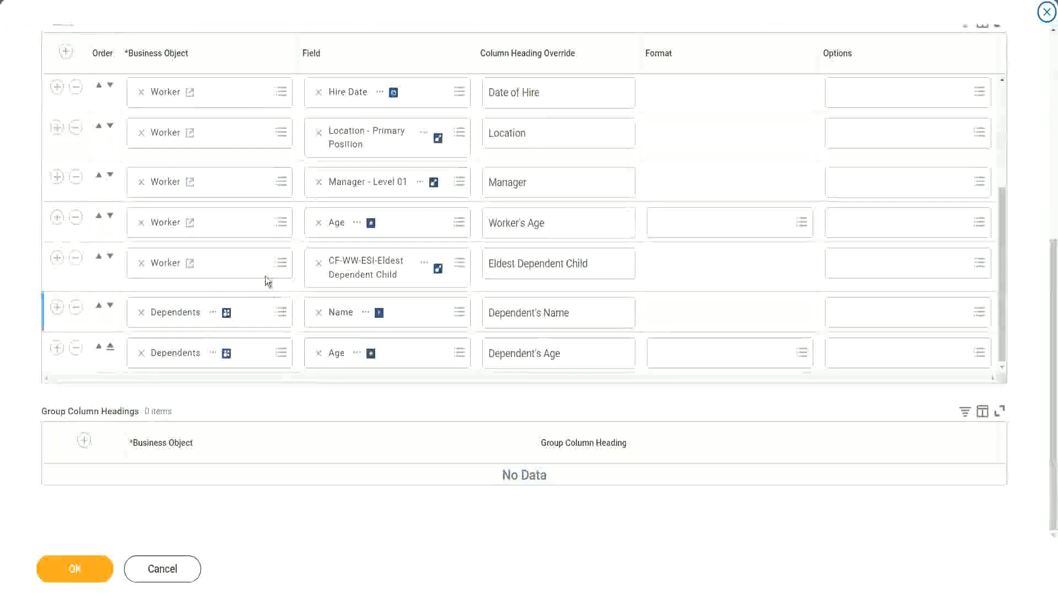
pyautogui.click(56, 259)
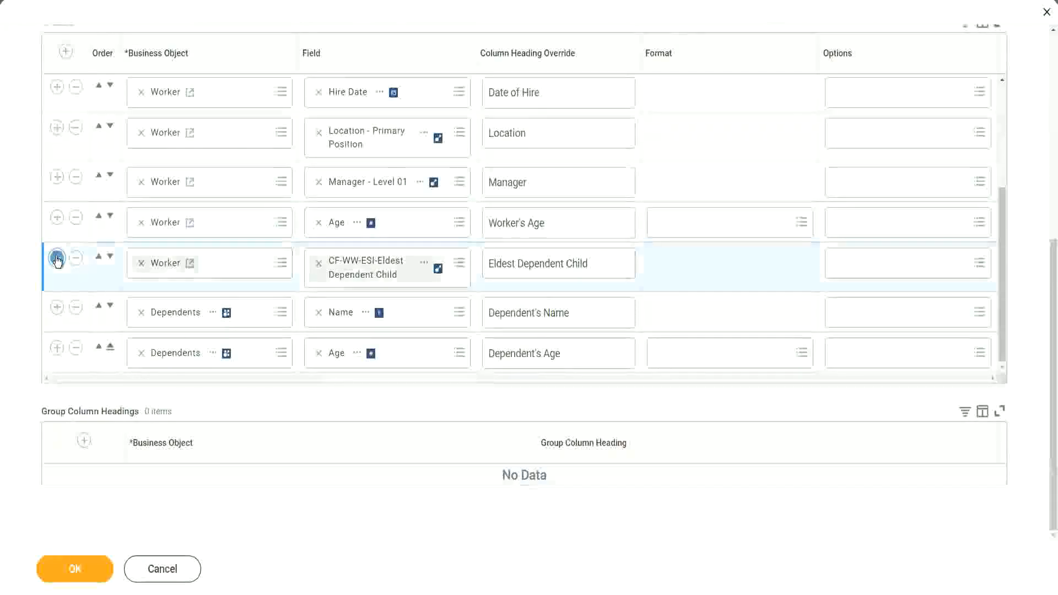
pyautogui.click(347, 321)
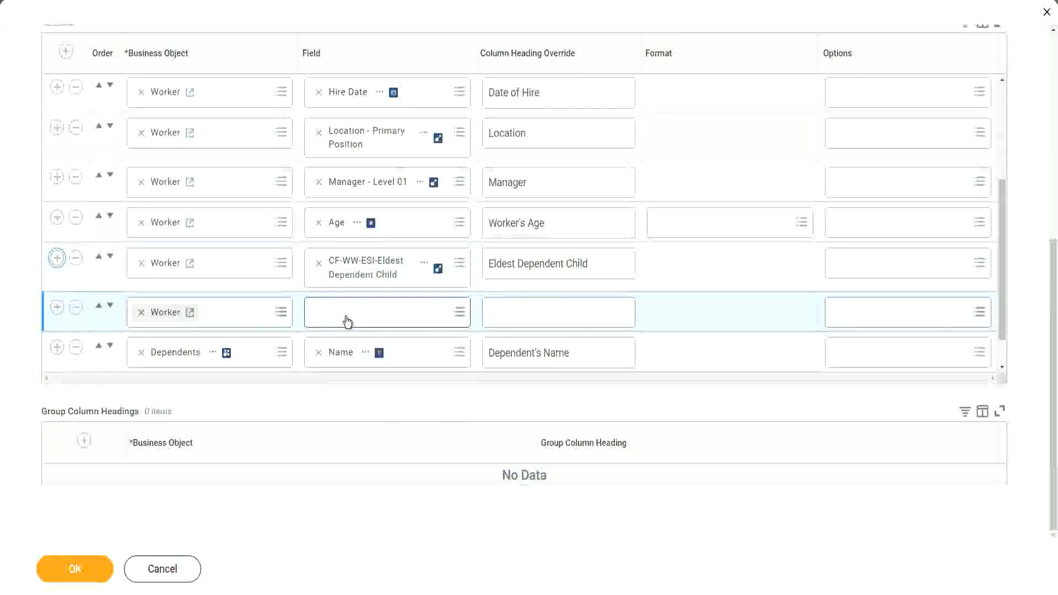
pyautogui.click(347, 321)
pyautogui.write('Age of the eldest Dependent Child')
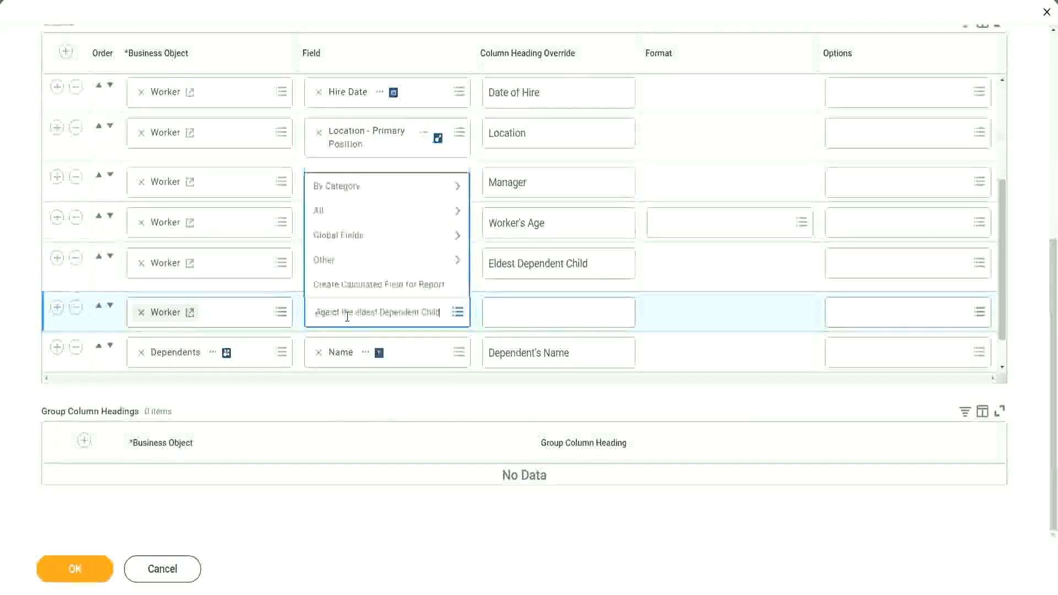
pyautogui.press('Return')
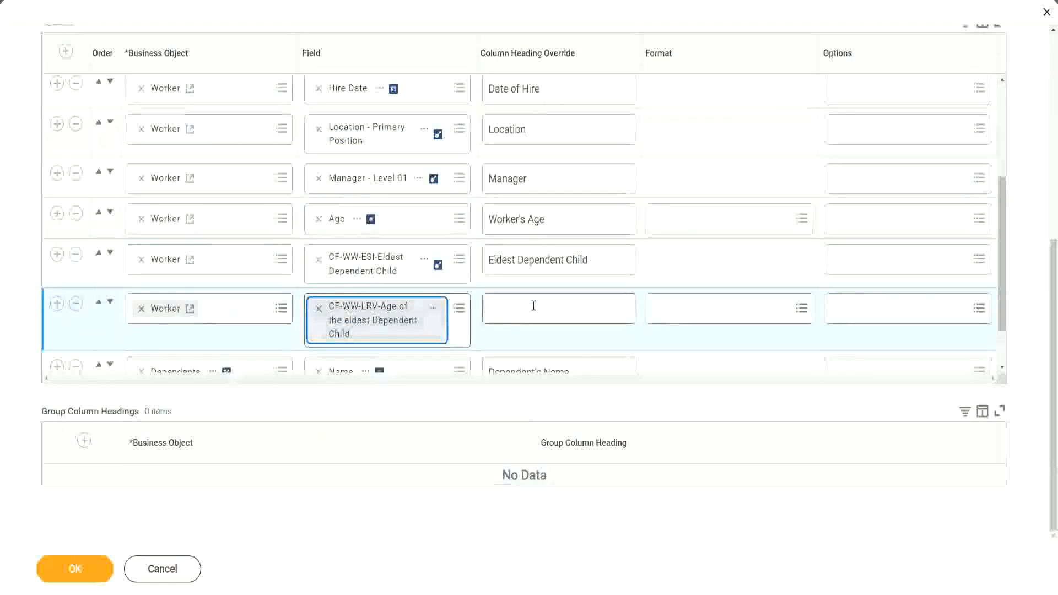
# Override the new column's heading with "Age of the Eldest Dependent Child" and save the report definition.
pyautogui.click(533, 305)
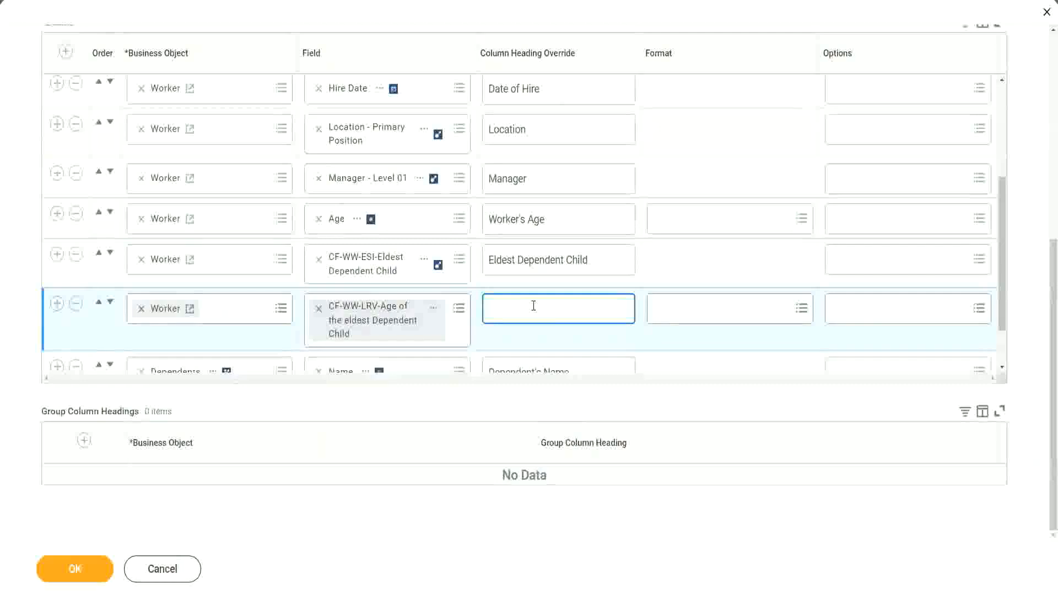
pyautogui.write('Age of the E')
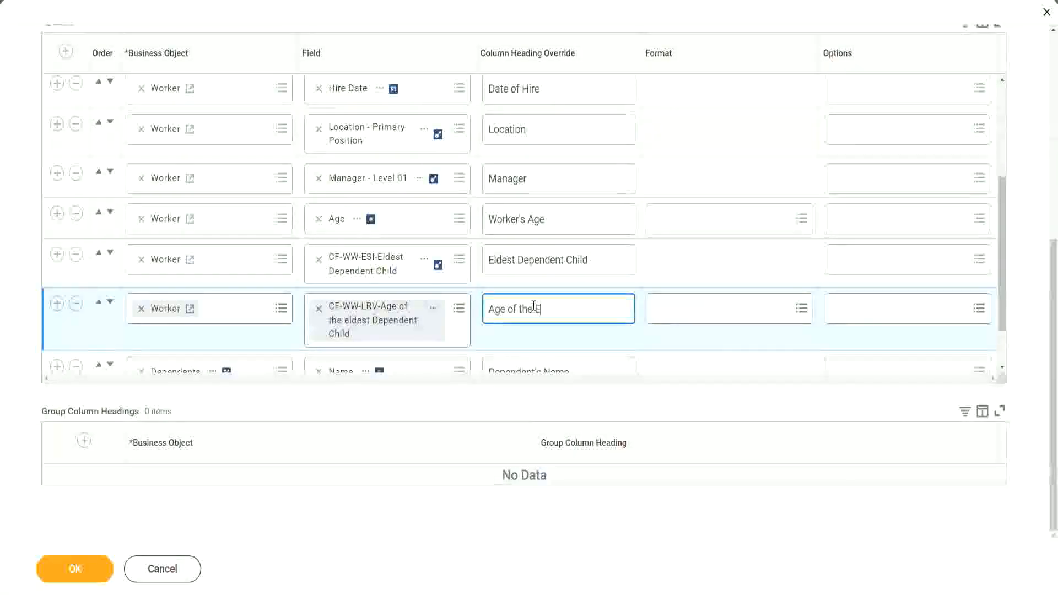
pyautogui.write('ldest De')
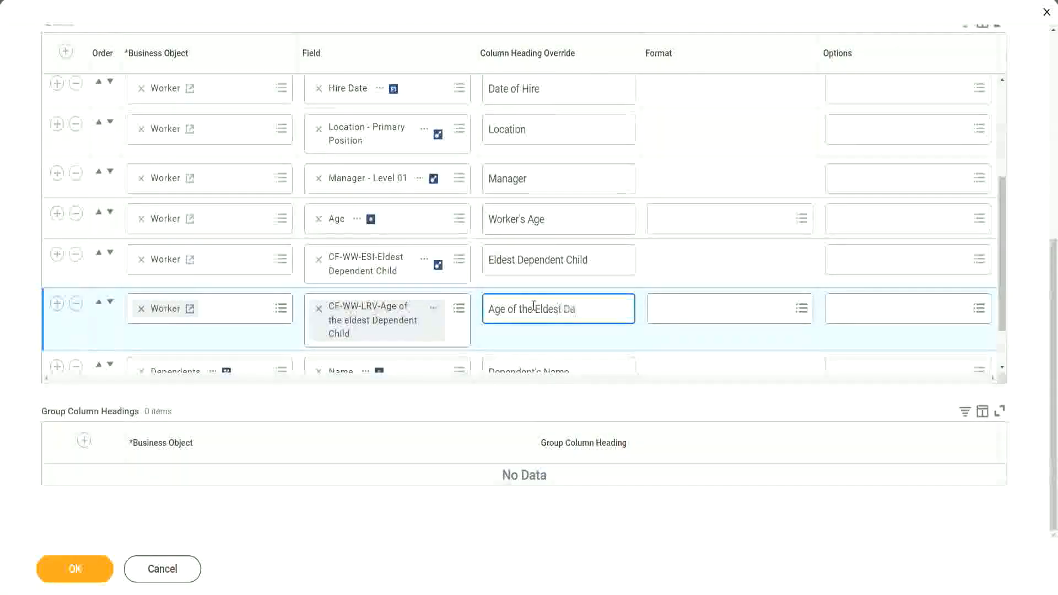
pyautogui.write('pendent Child')
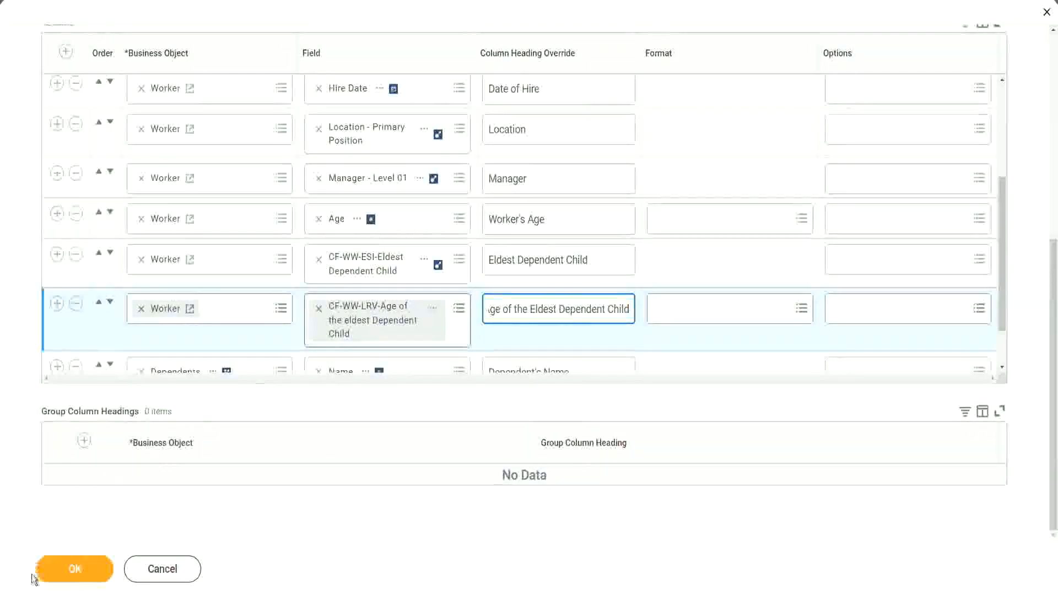
pyautogui.click(63, 576)
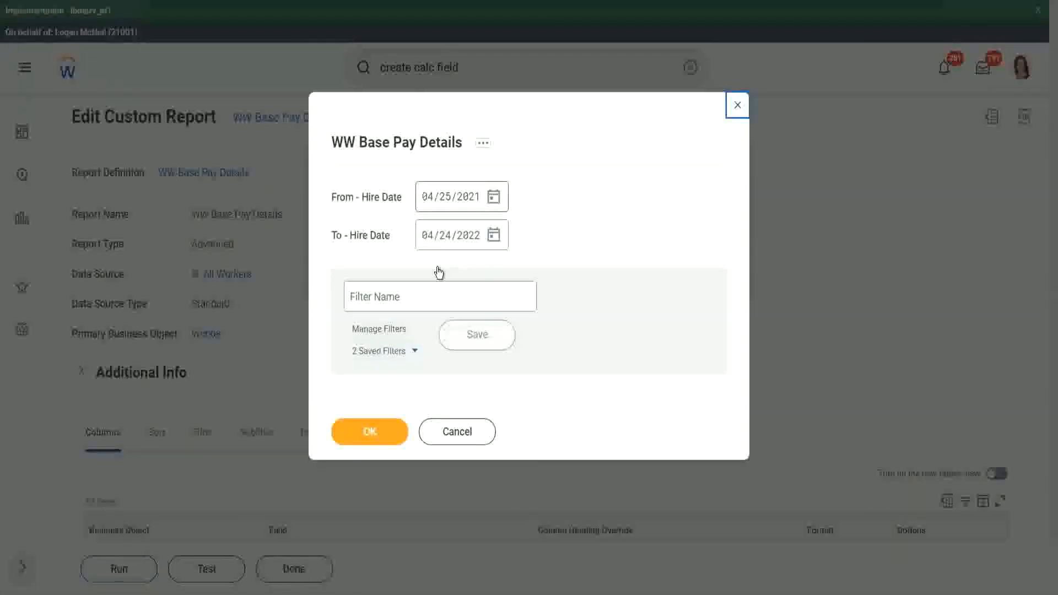
# Set the report's hire date range from 01/01/2000 to 12/31/2000.
pyautogui.write('01/01/20')
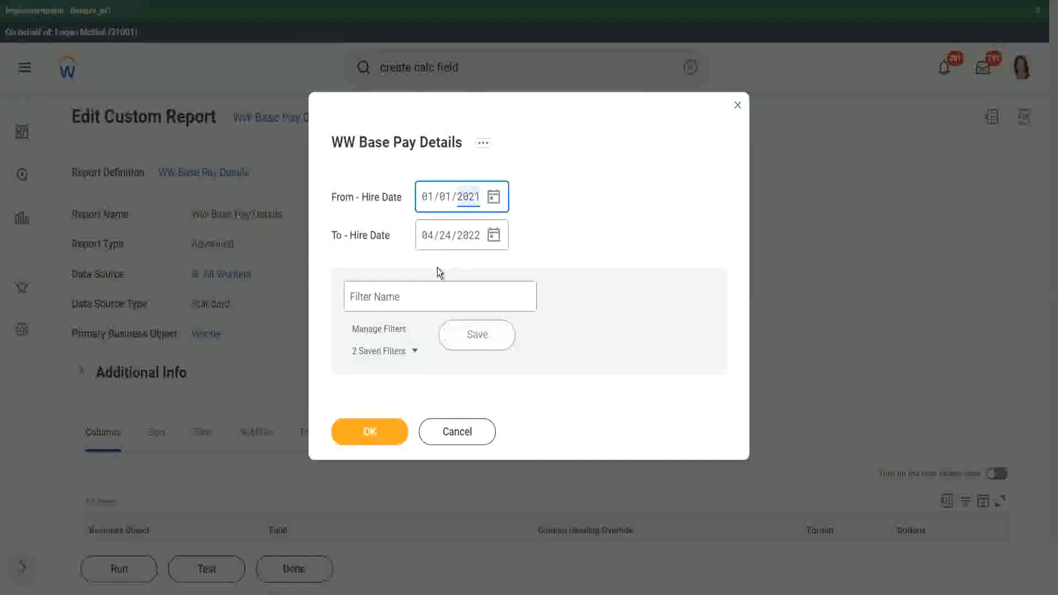
pyautogui.write('00')
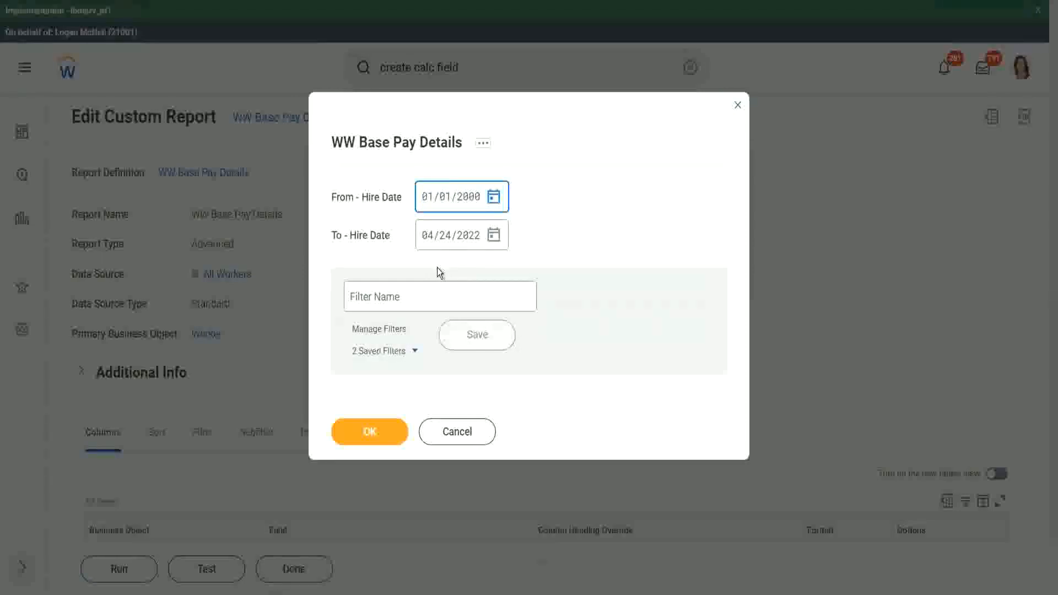
pyautogui.press('Tab')
pyautogui.write('12/31/')
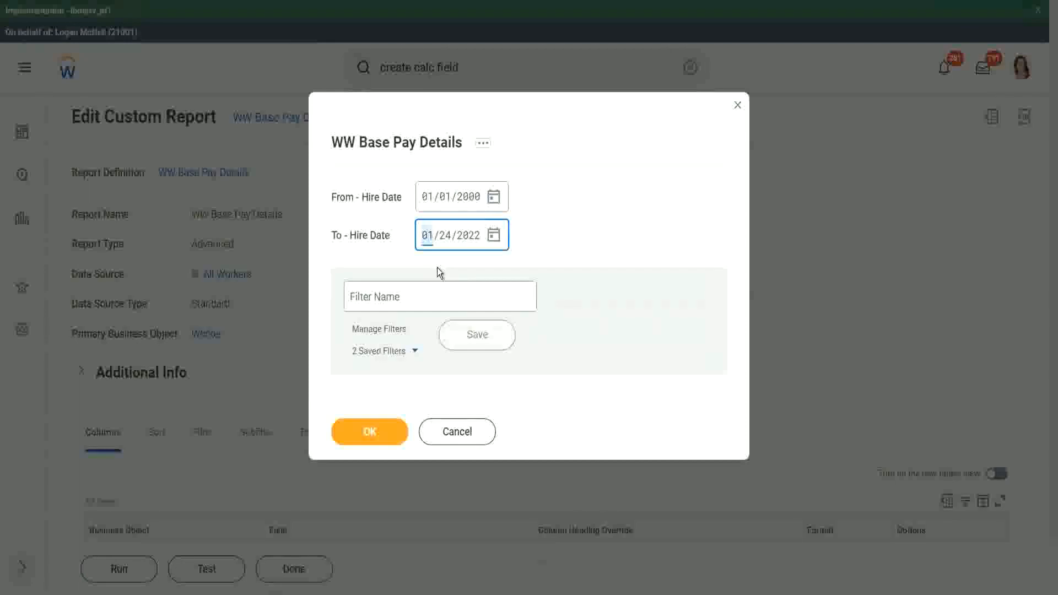
pyautogui.write('2000')
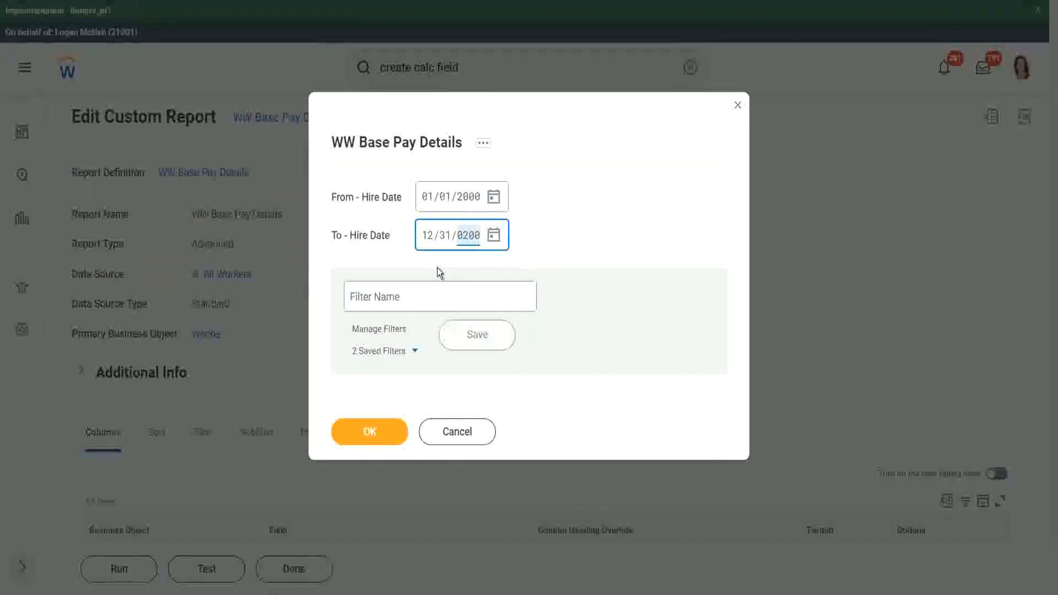
# Save the hire date prompt values as a filter named 2000.
pyautogui.click(406, 295)
pyautogui.write('2000')
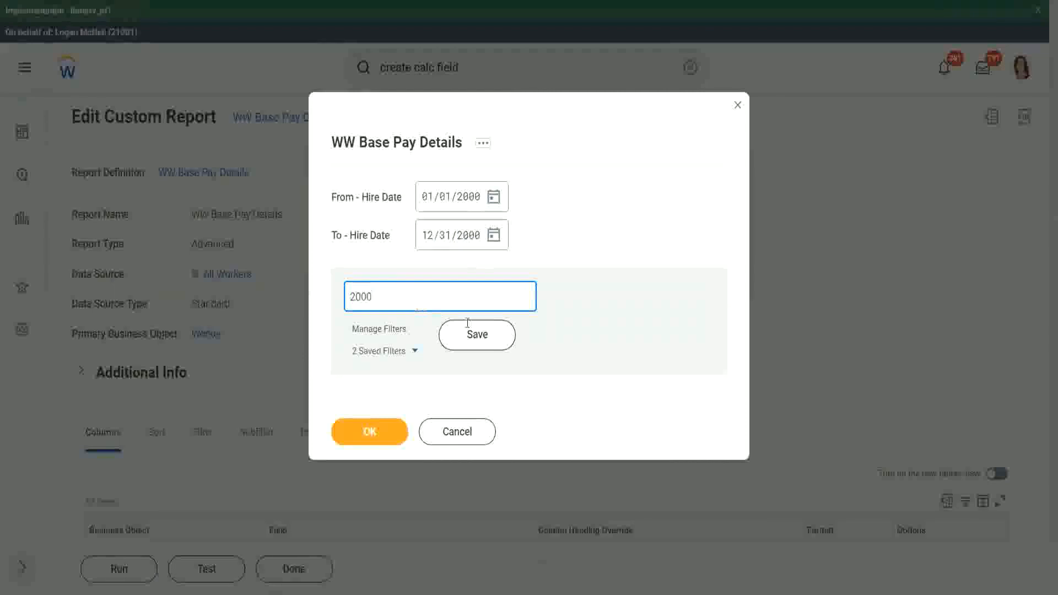
pyautogui.click(471, 333)
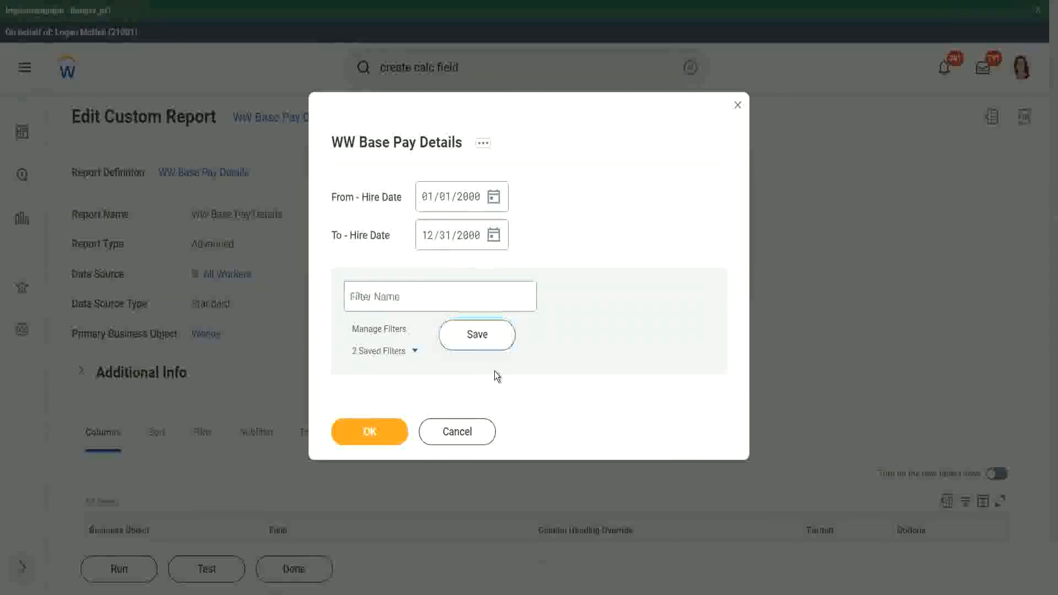
# Run the report and examine the Age of the Eldest Dependent Child column against the dependents' ages.
pyautogui.click(367, 436)
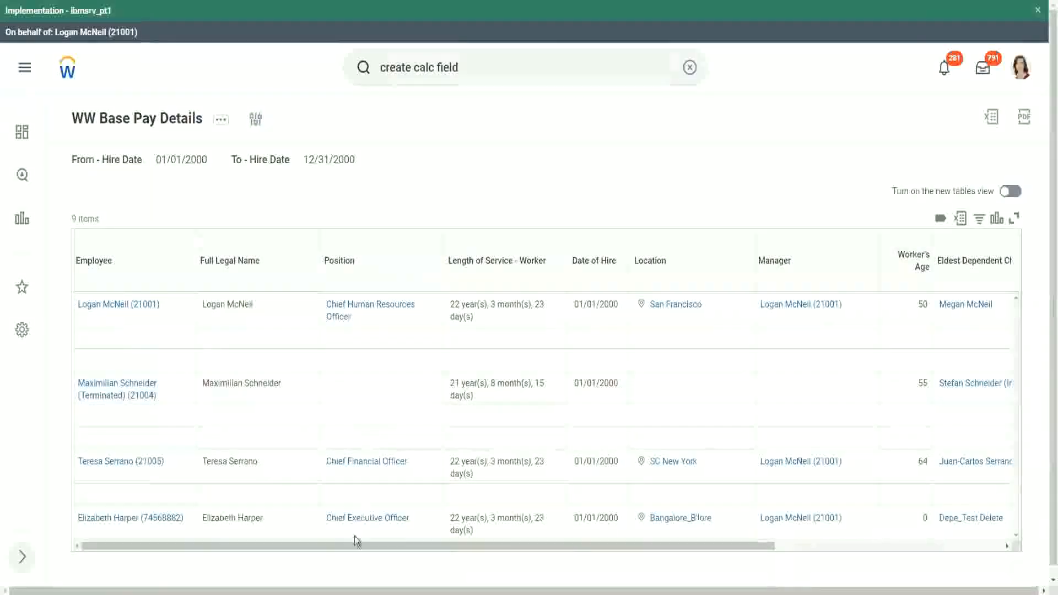
pyautogui.moveTo(349, 545); pyautogui.dragTo(629, 568)
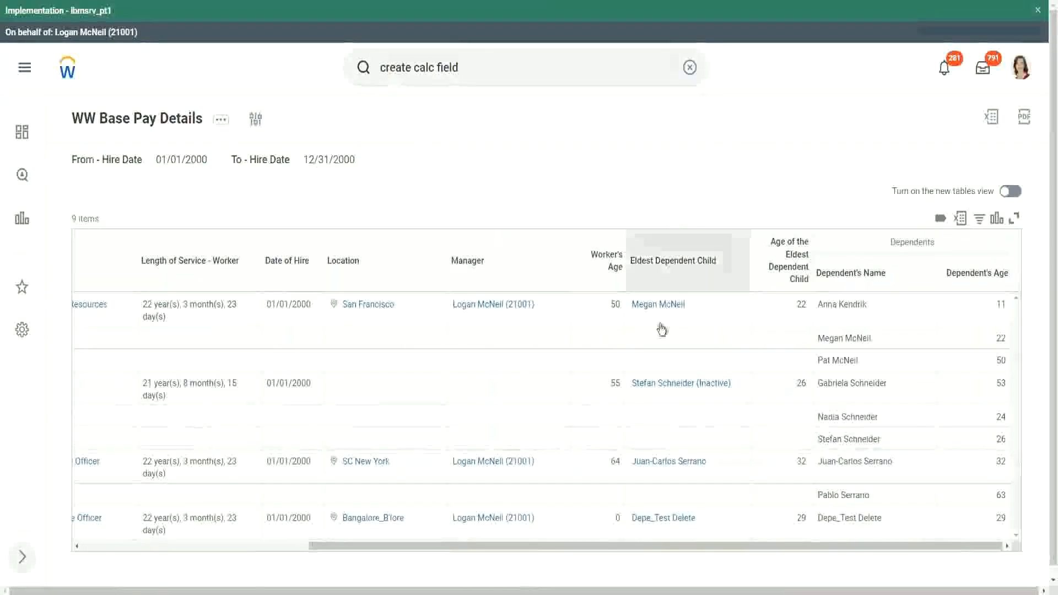
pyautogui.doubleClick(801, 305)
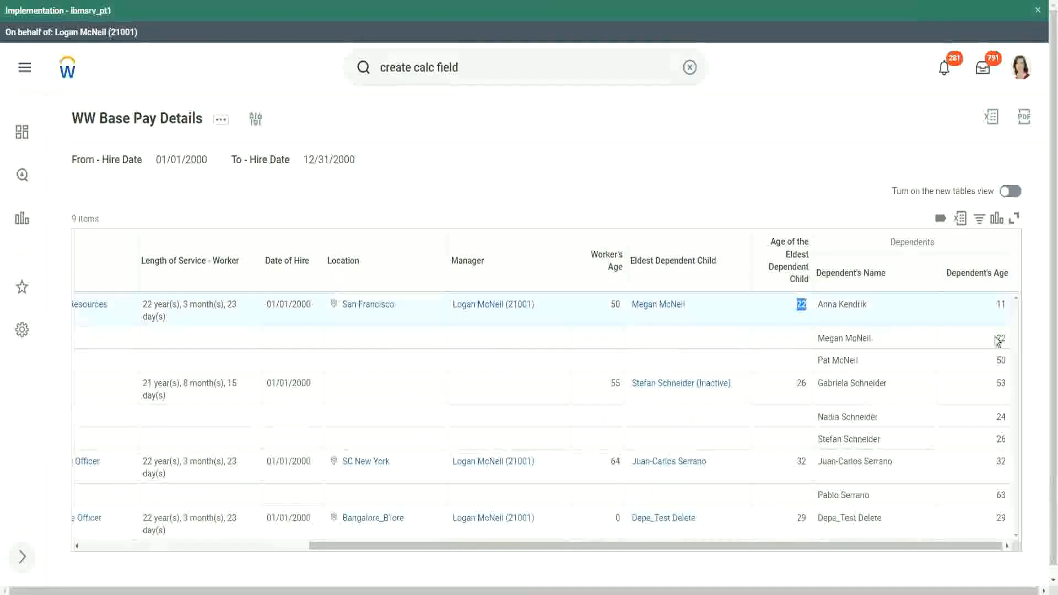
# Compare the Age of the Eldest Dependent Child values with the matching Dependent's Age values for each employee in the report.
pyautogui.doubleClick(999, 338)
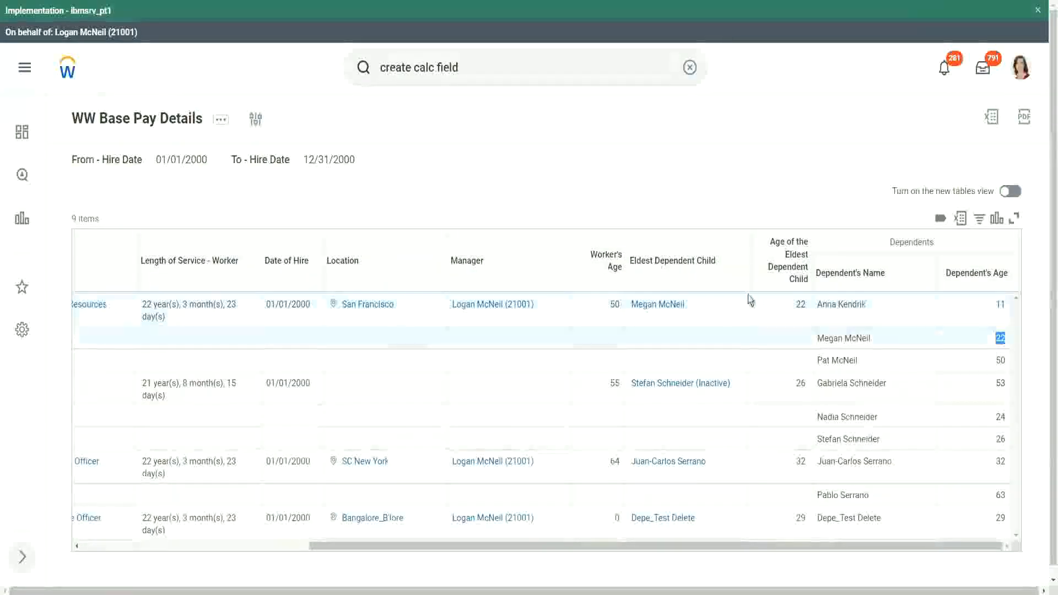
pyautogui.doubleClick(801, 305)
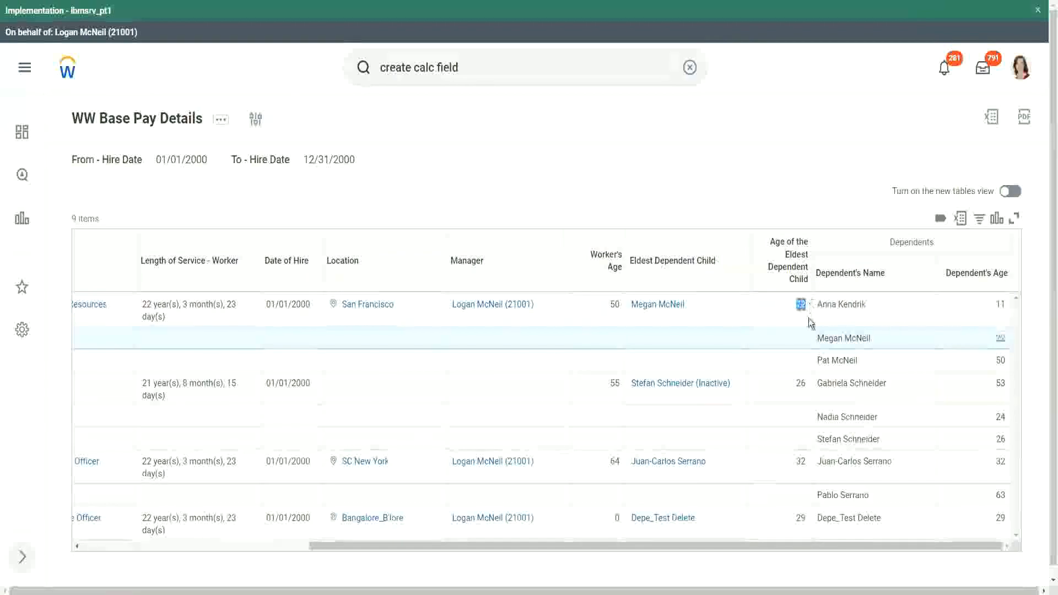
pyautogui.doubleClick(801, 384)
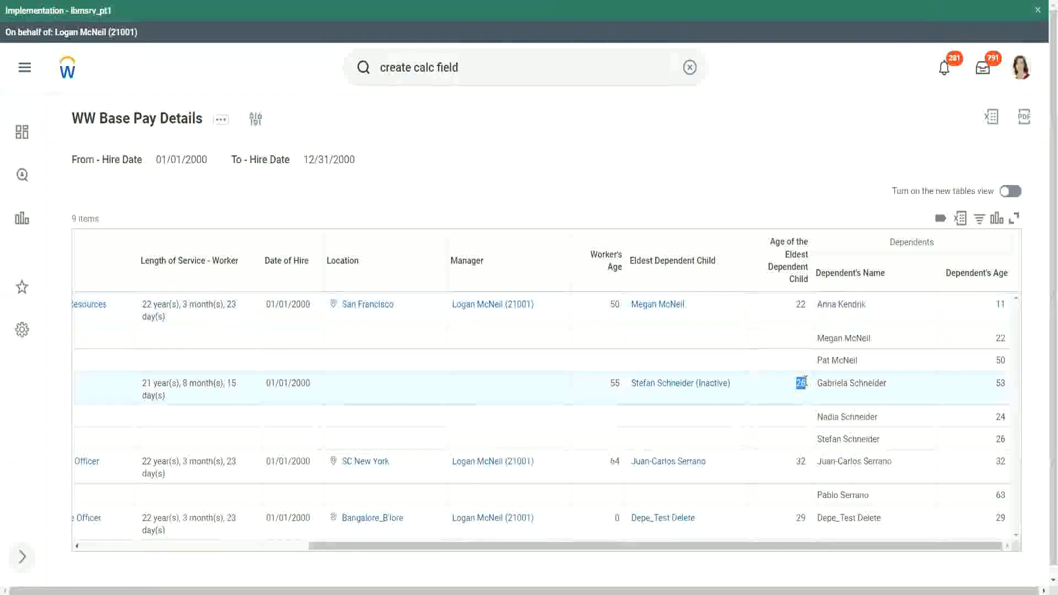
pyautogui.doubleClick(801, 462)
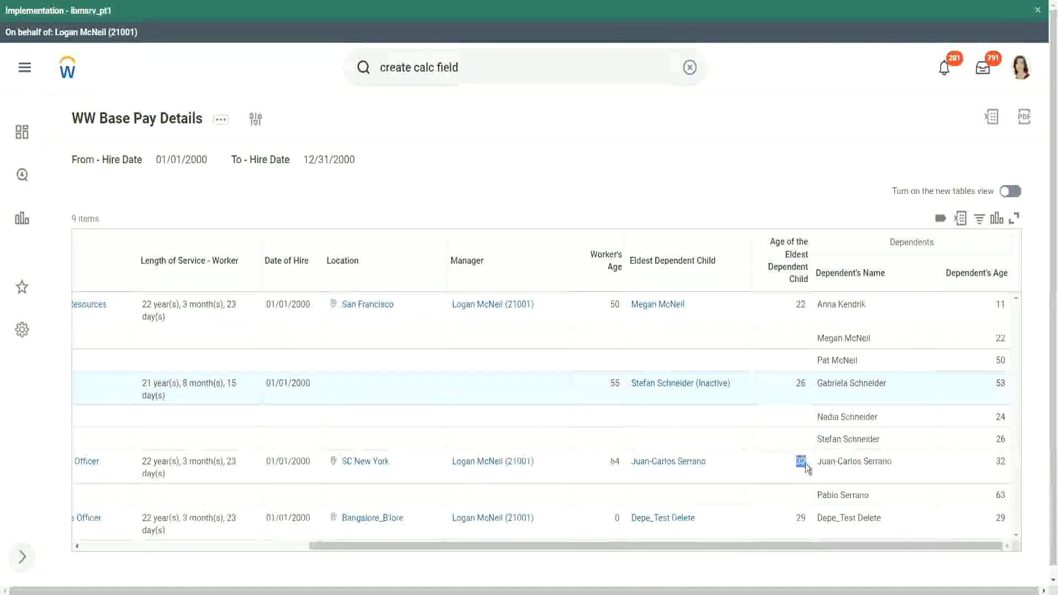
pyautogui.doubleClick(1000, 461)
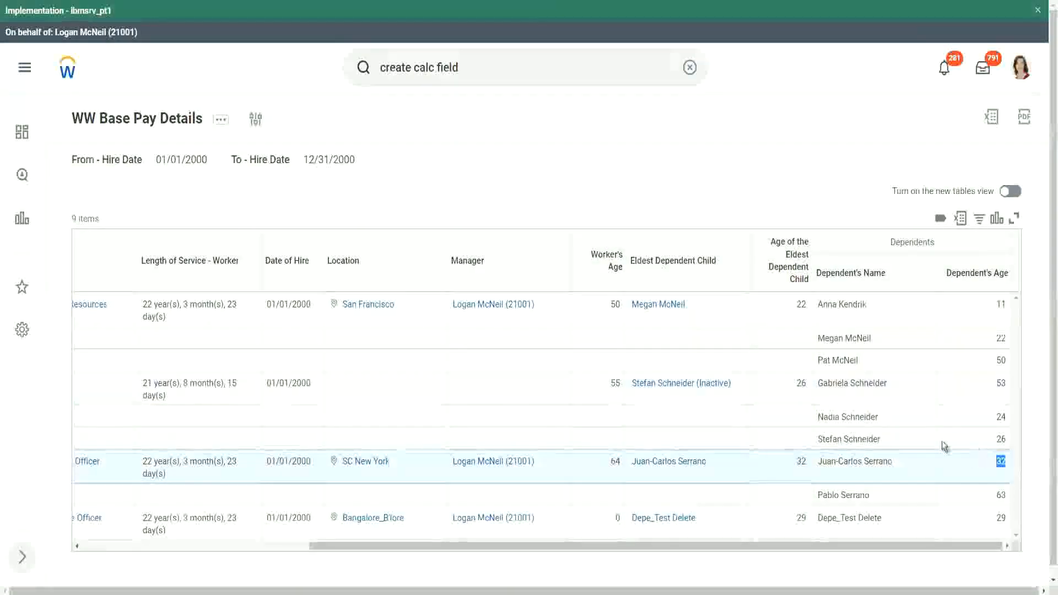
pyautogui.doubleClick(801, 519)
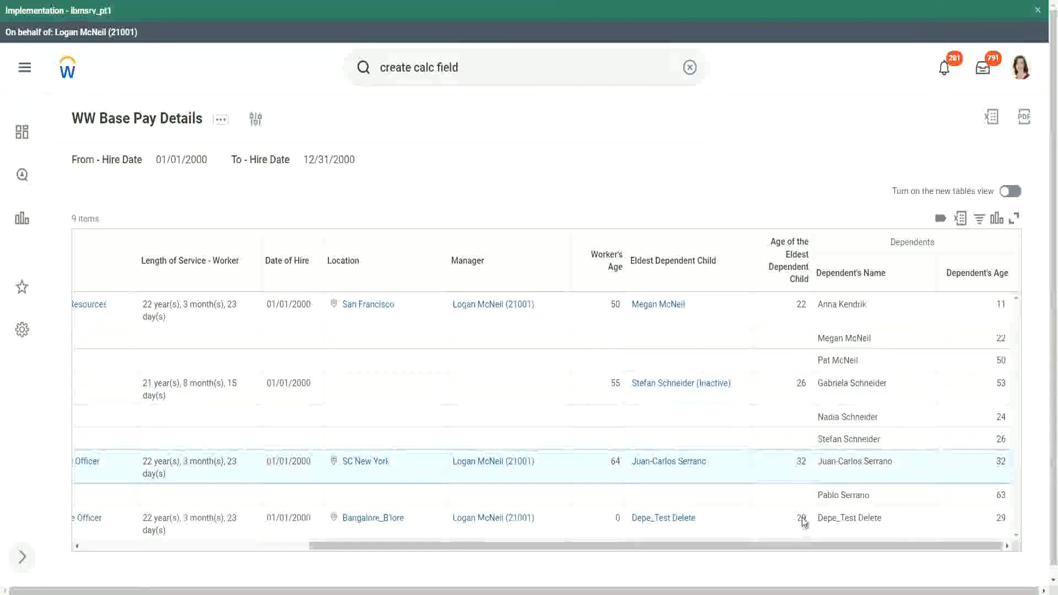
pyautogui.doubleClick(1001, 518)
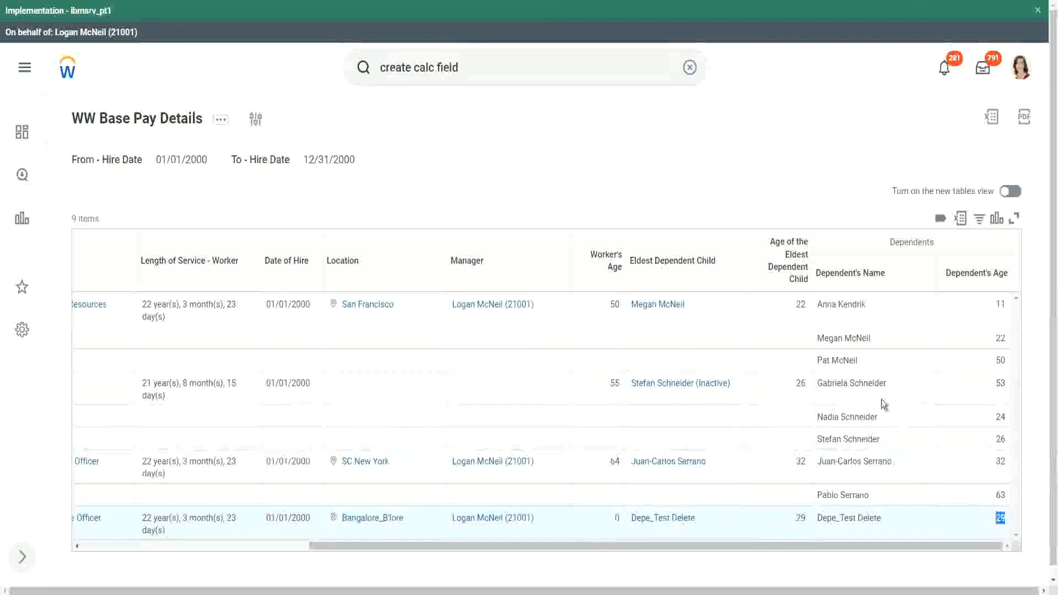
pyautogui.click(796, 169)
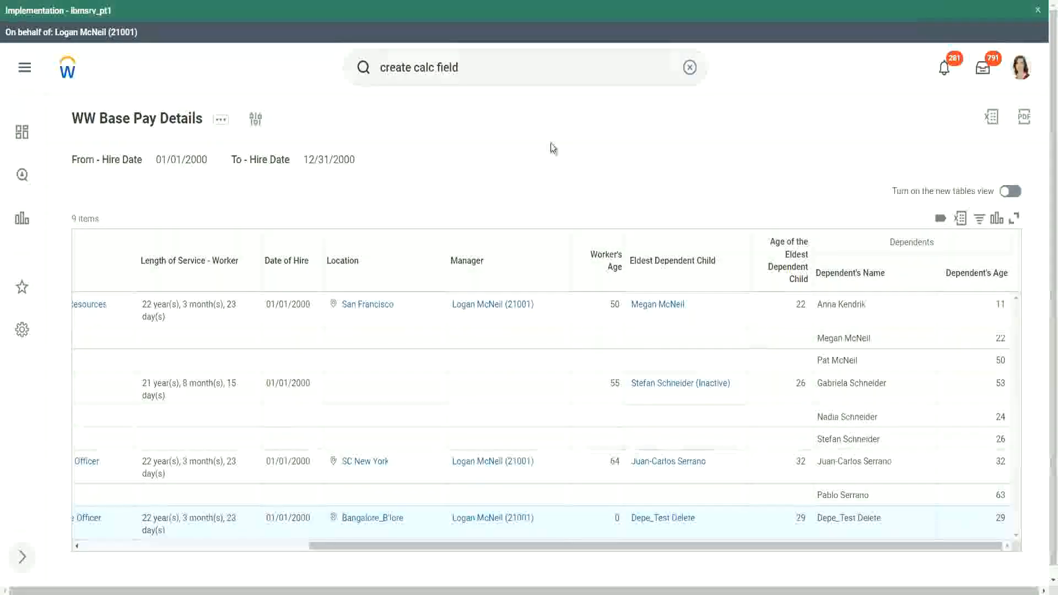
# Open the WW Base Pay Details report definition for editing and show its filter conditions.
pyautogui.click(221, 122)
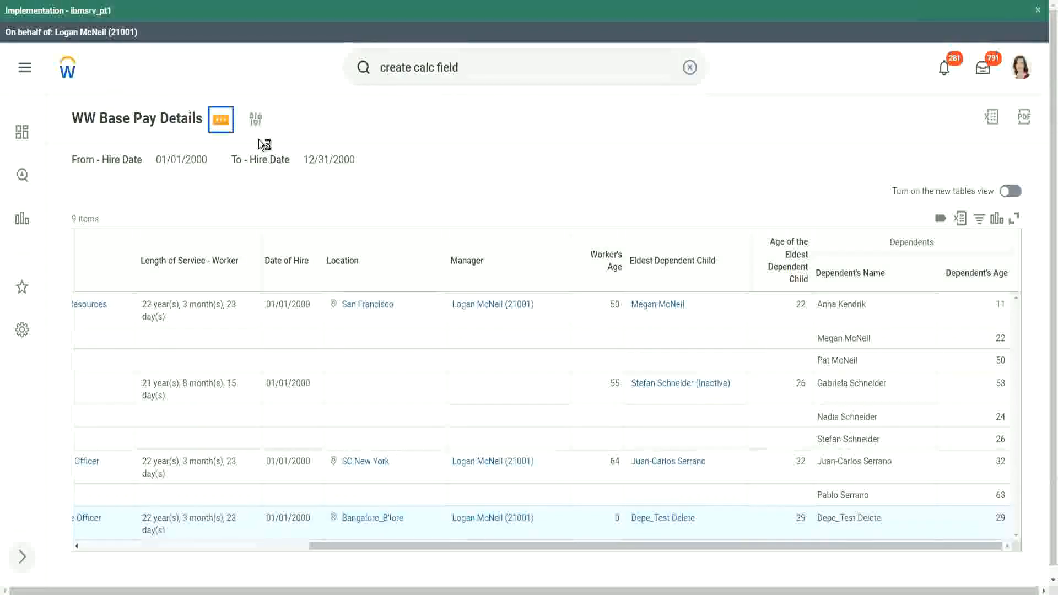
pyautogui.moveTo(320, 183)
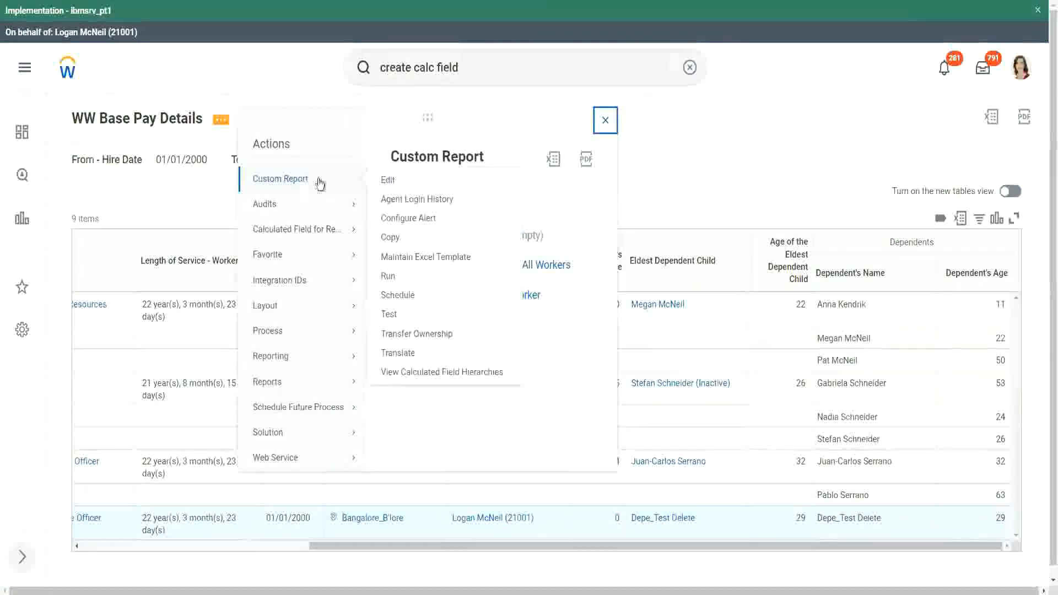
pyautogui.click(389, 182)
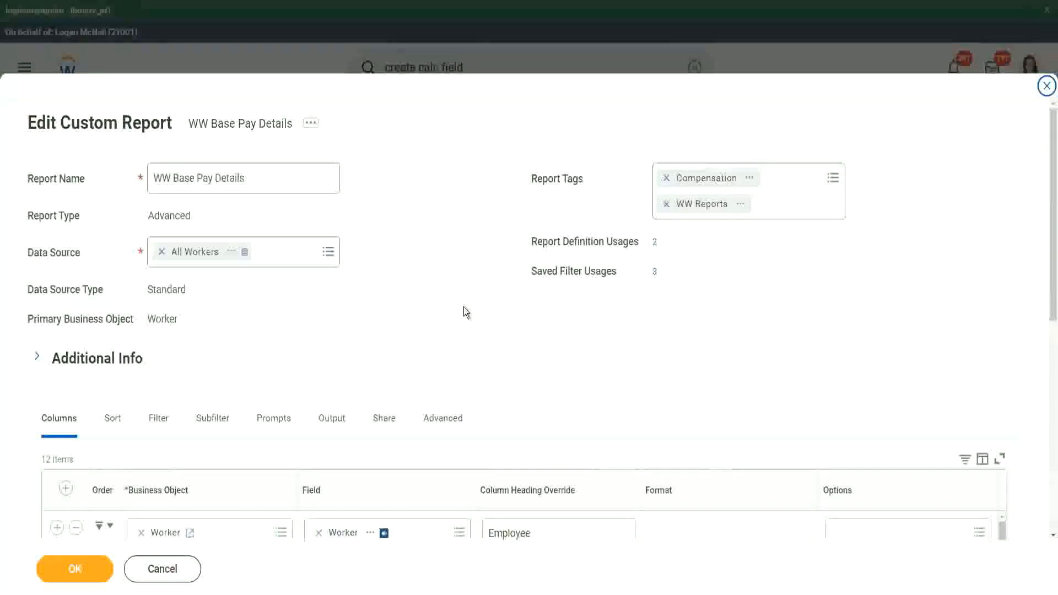
pyautogui.scroll(-3, 481, 279)
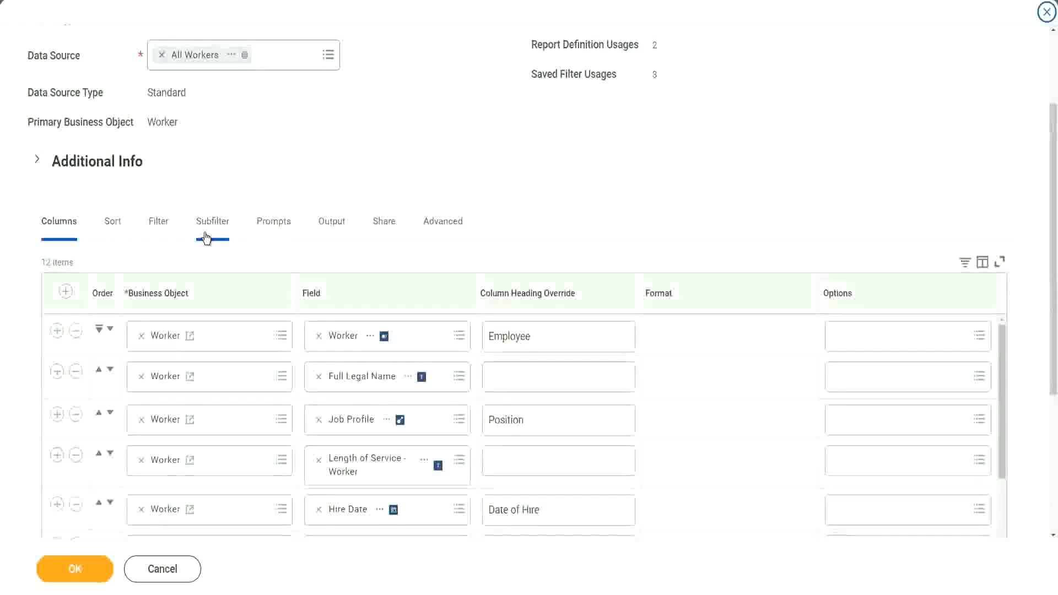
pyautogui.click(160, 223)
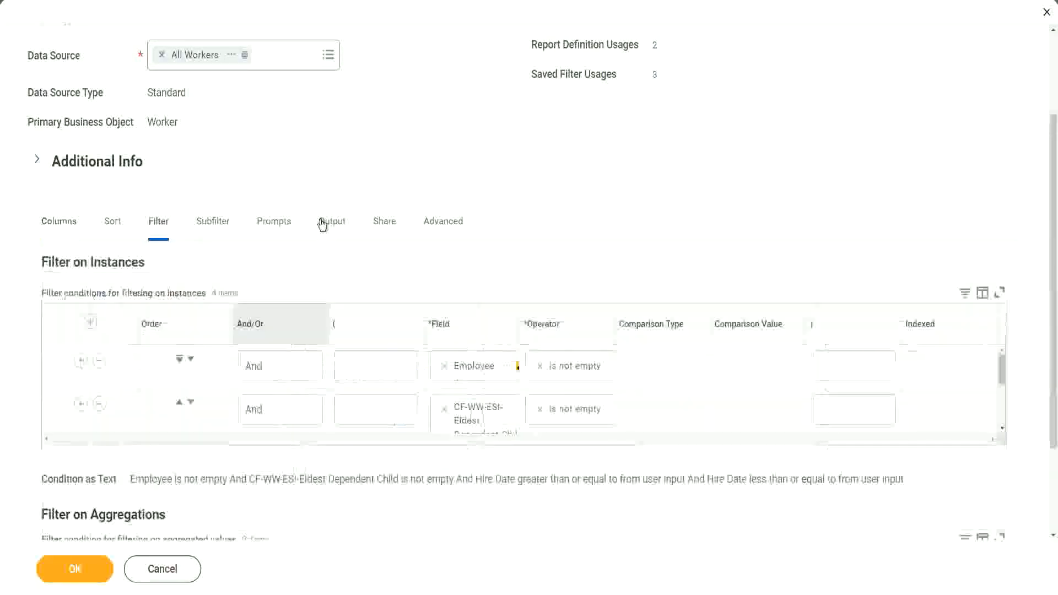
# Add an And filter condition below the eldest dependent child condition, using the field CF-WW-LRV-Age of the eldest Dependent Child.
pyautogui.click(56, 405)
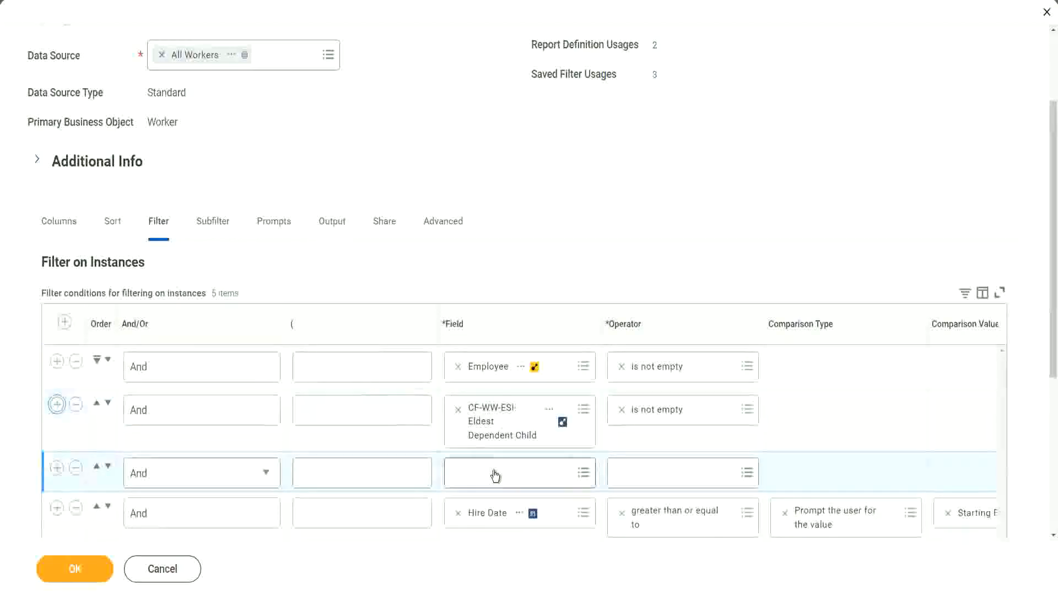
pyautogui.click(496, 471)
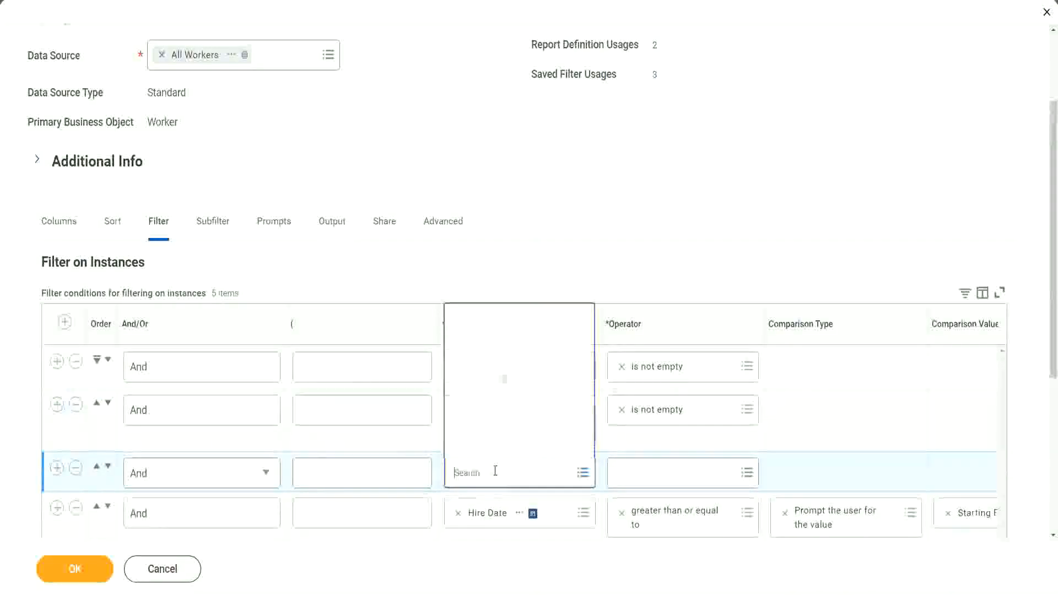
pyautogui.click(517, 319)
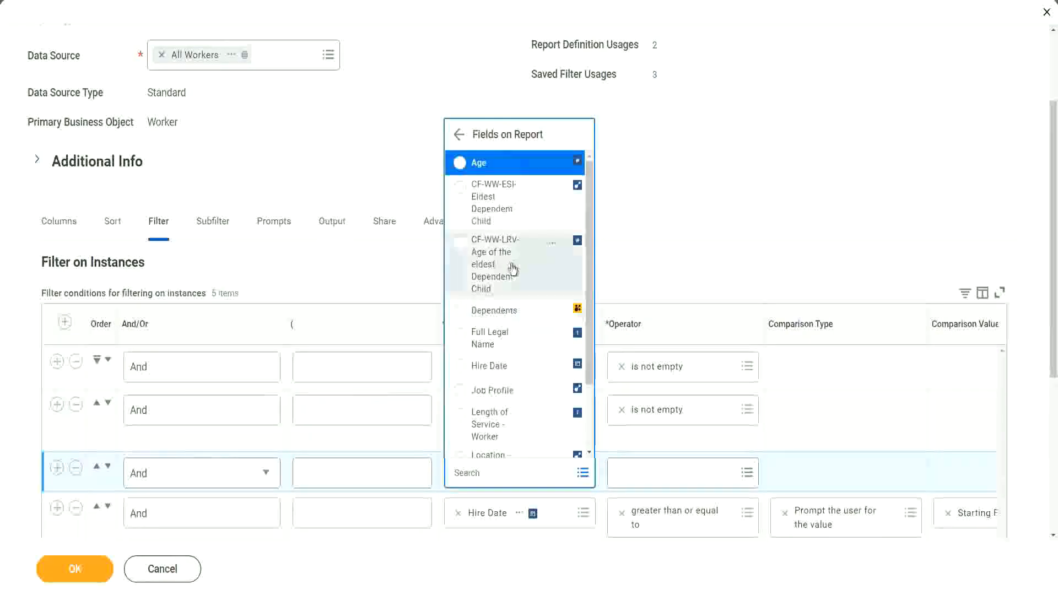
pyautogui.click(480, 266)
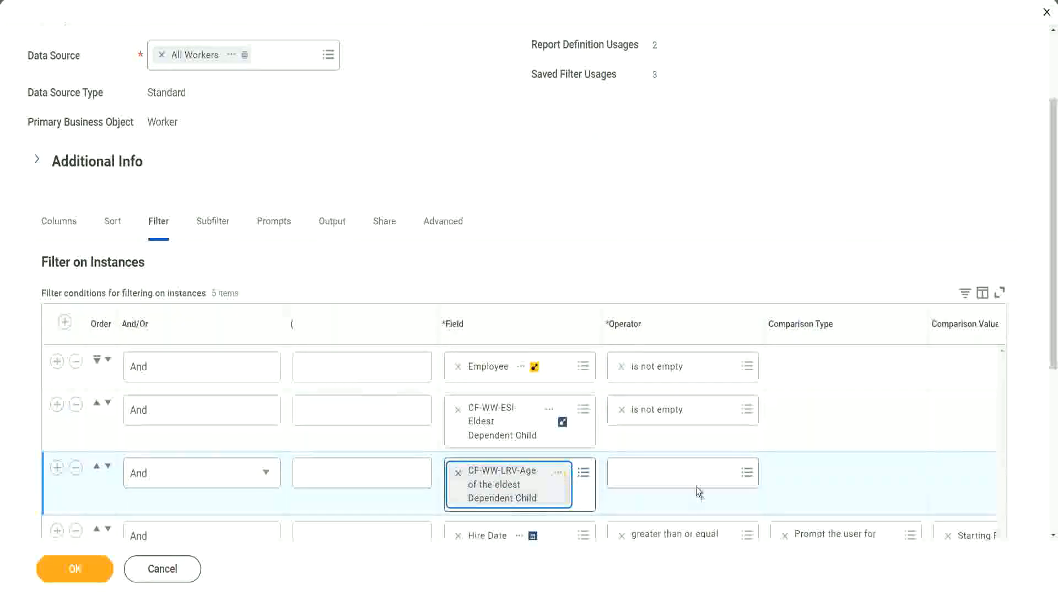
# Set the new condition to less than or equal to 30 as a value specified in the filter, and save the report definition.
pyautogui.click(686, 472)
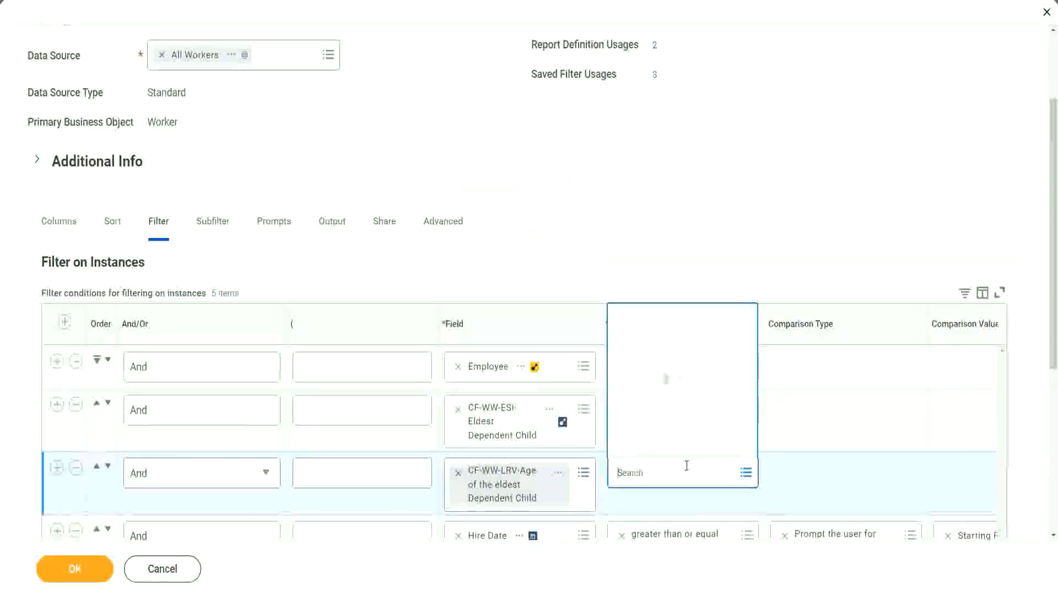
pyautogui.click(675, 419)
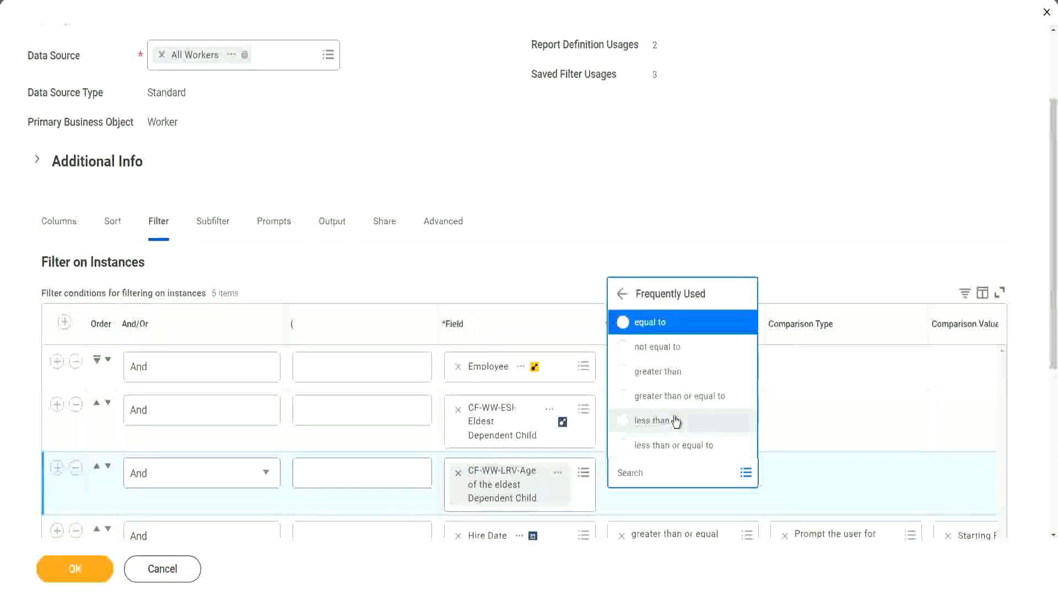
pyautogui.click(681, 448)
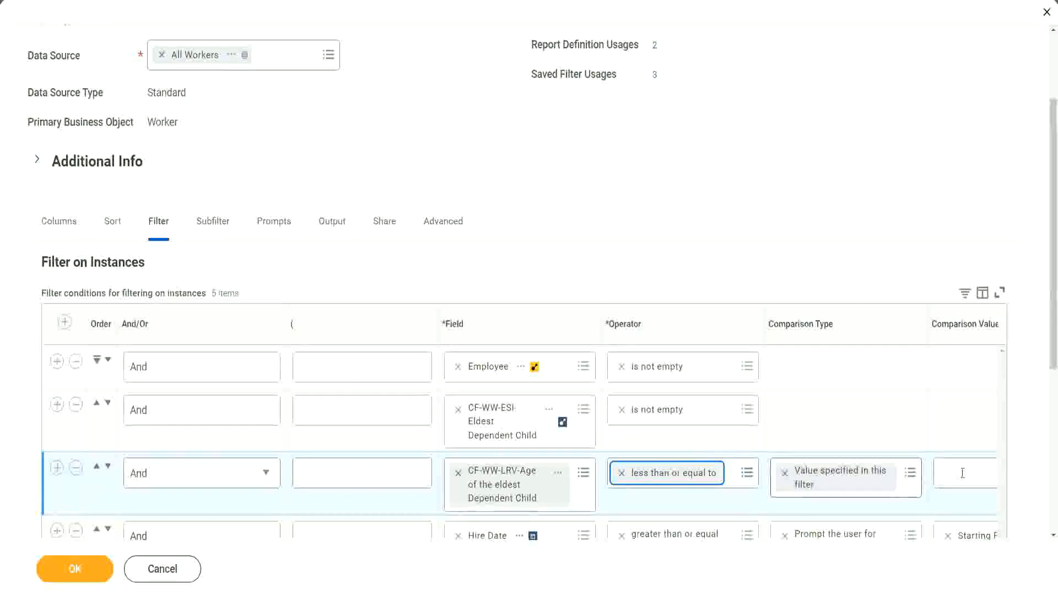
pyautogui.scroll(-2, 567, 506)
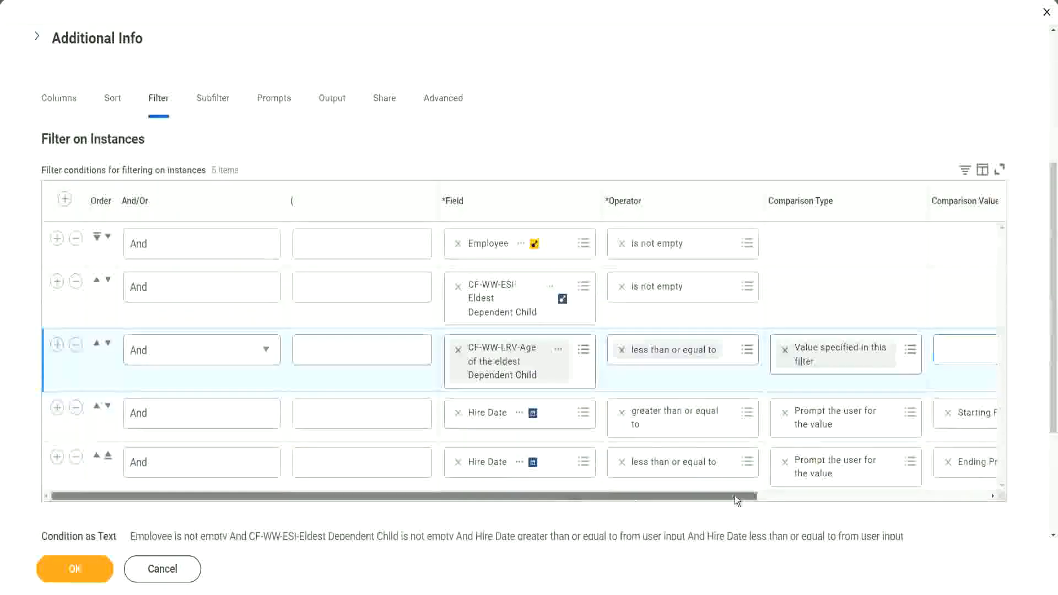
pyautogui.hscroll(5, 736, 495)
pyautogui.click(777, 348)
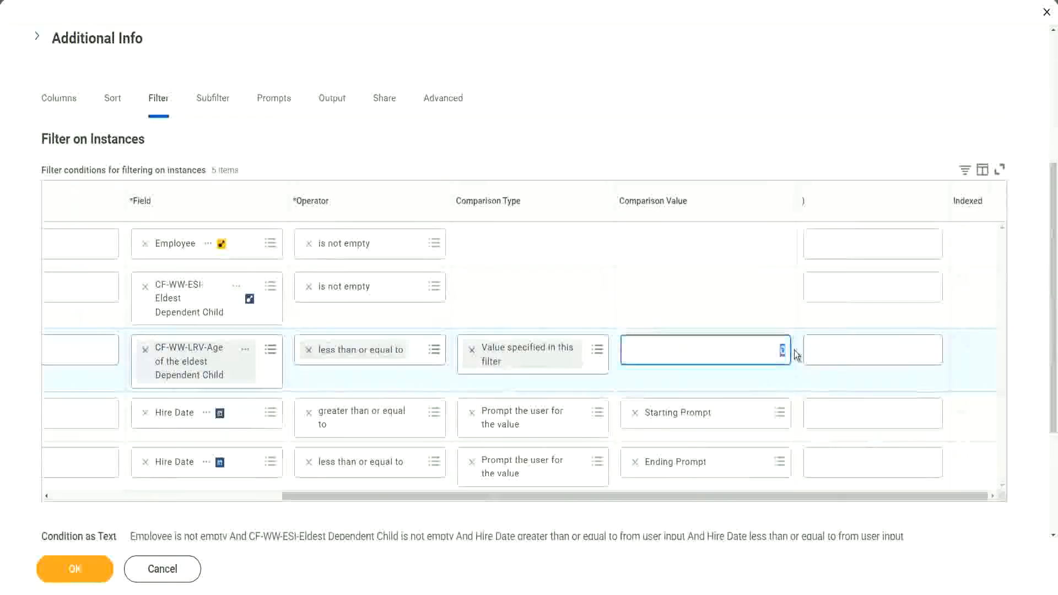
pyautogui.write('30')
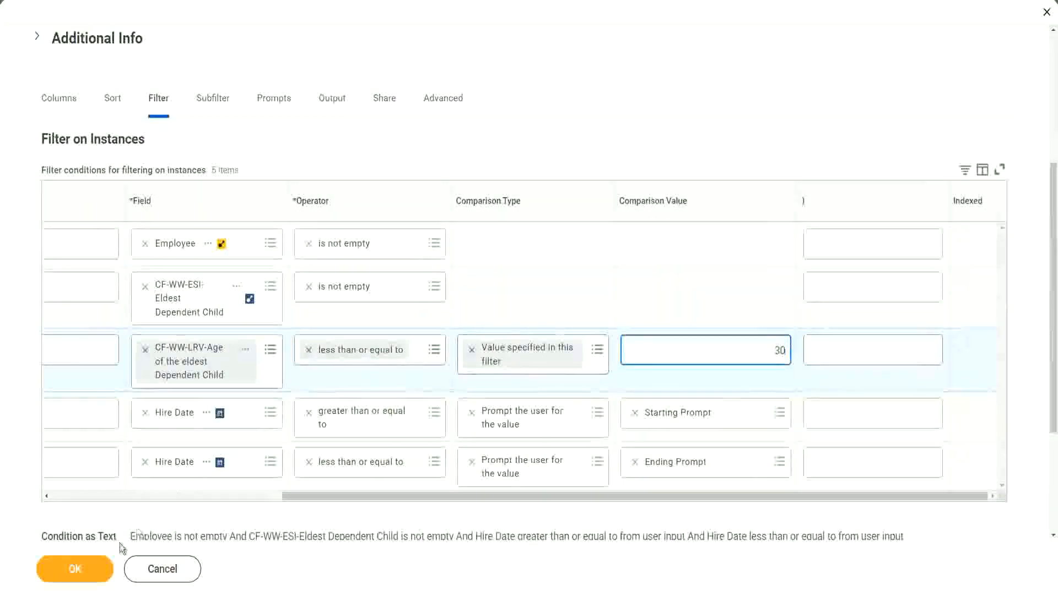
pyautogui.click(70, 580)
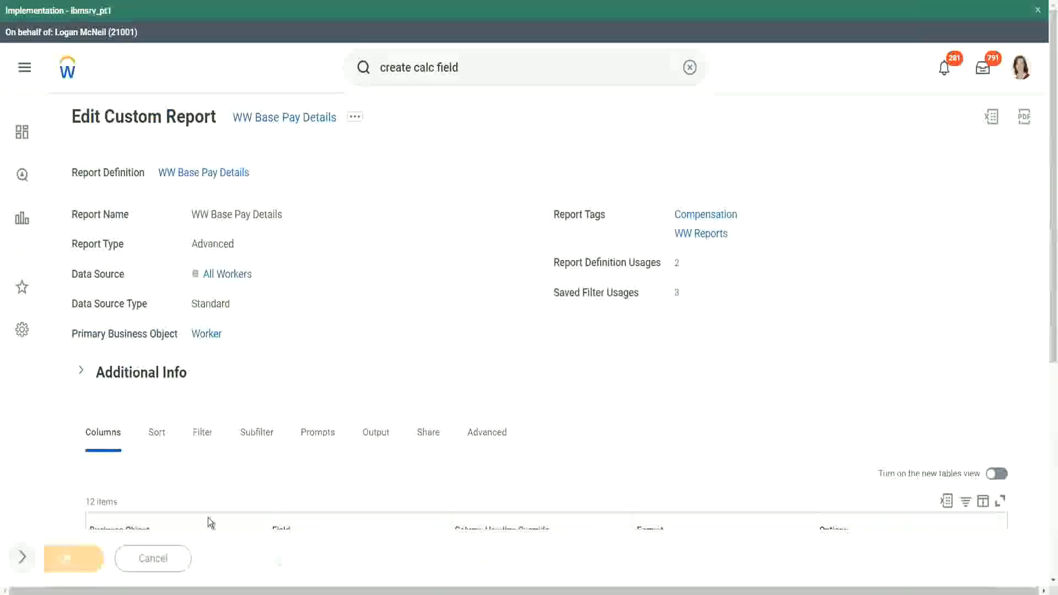
# Run the report with the saved filter for hire dates from 01/01/2000 to 12/31/2000.
pyautogui.click(115, 562)
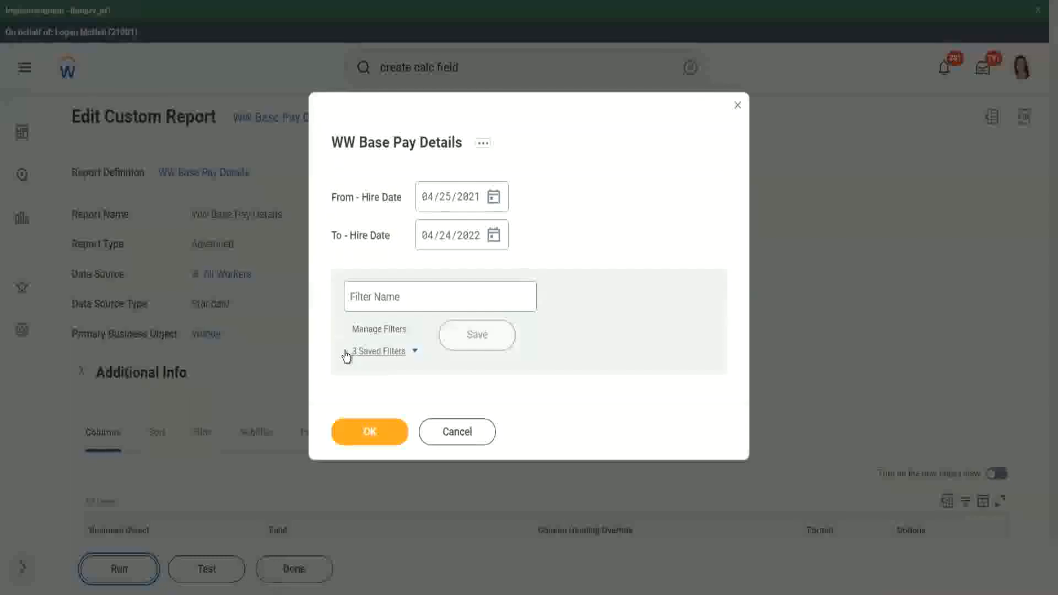
pyautogui.click(415, 355)
pyautogui.click(413, 398)
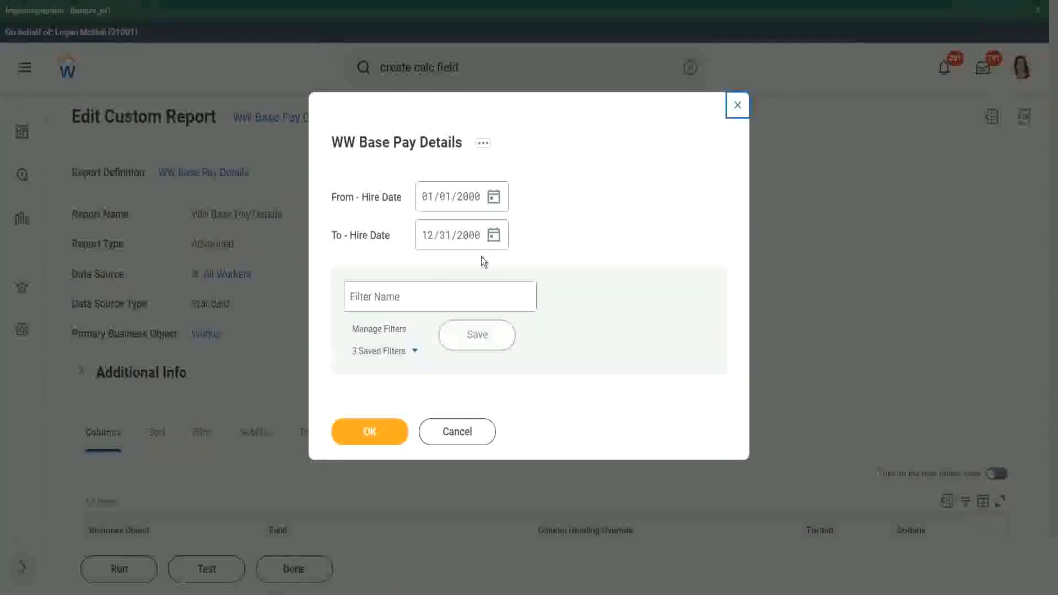
pyautogui.click(368, 433)
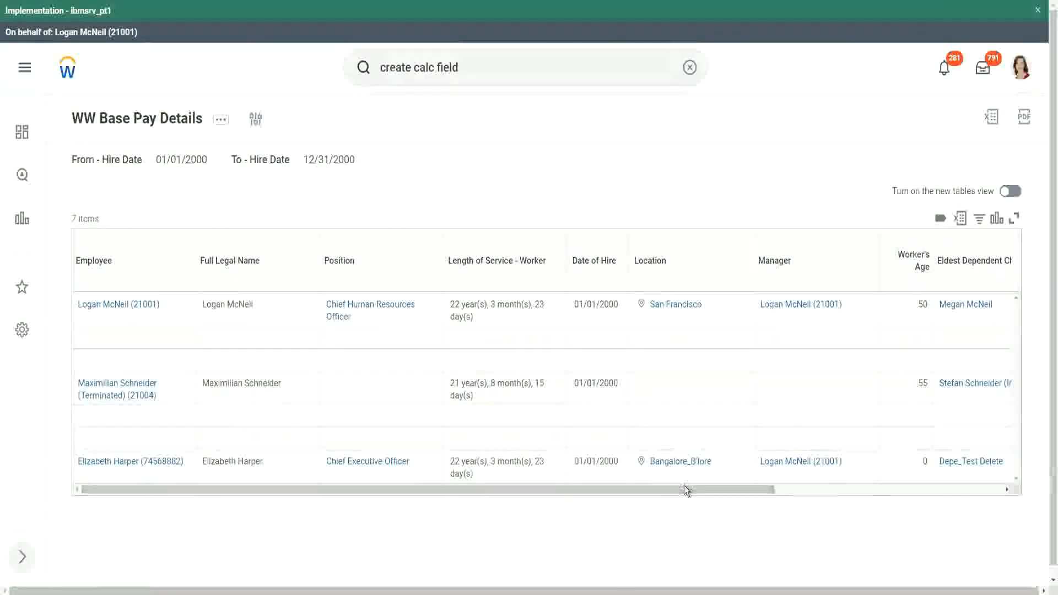
# Check the Age of the Eldest Dependent Child column in the filtered report against the 30-year limit.
pyautogui.moveTo(683, 488); pyautogui.dragTo(904, 499)
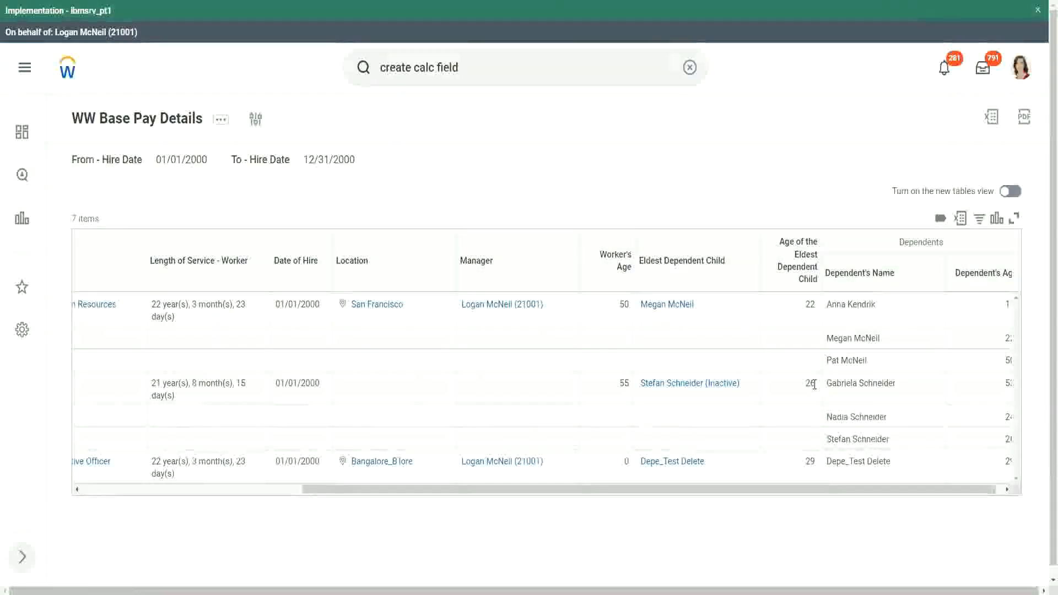
pyautogui.doubleClick(809, 462)
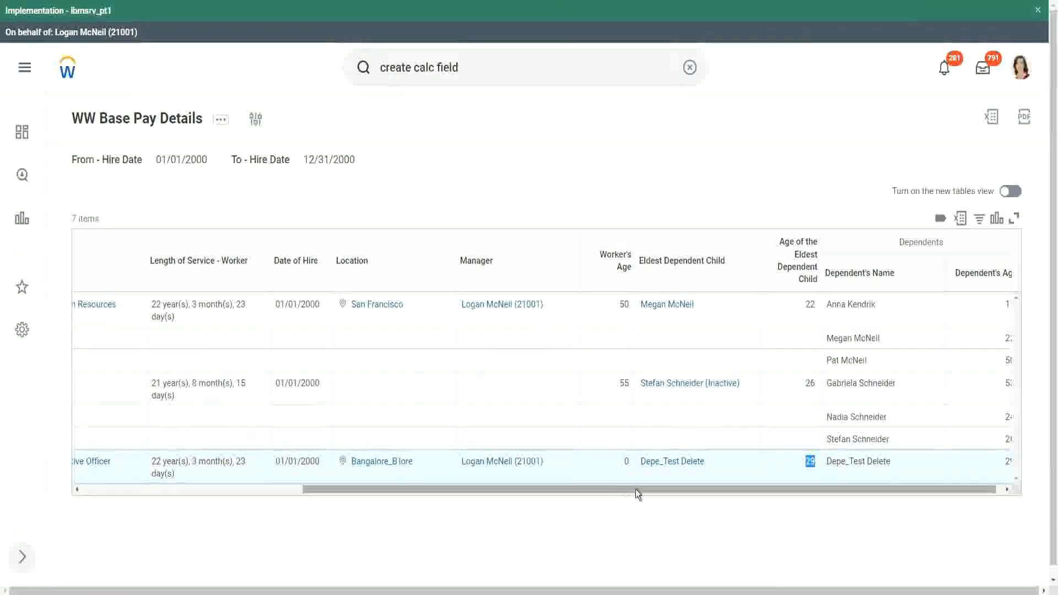
pyautogui.moveTo(636, 488); pyautogui.dragTo(302, 498)
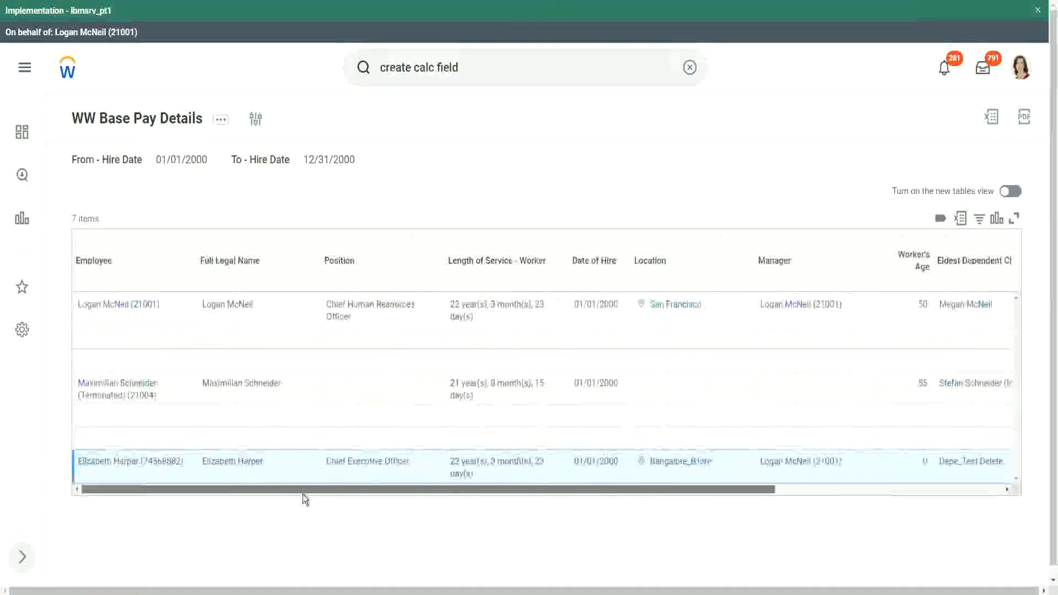